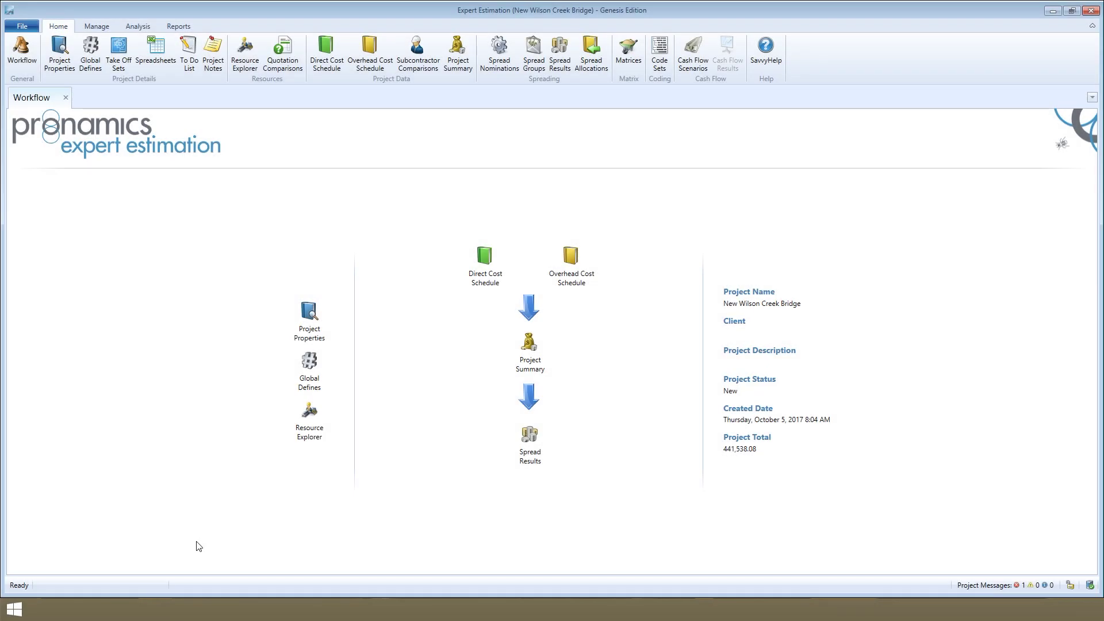
Step: Open the Resource Explorer and select the Cat 235 excavator's 65.00 base rate cell
{"action": "left_click", "coordinate": [320, 444]}
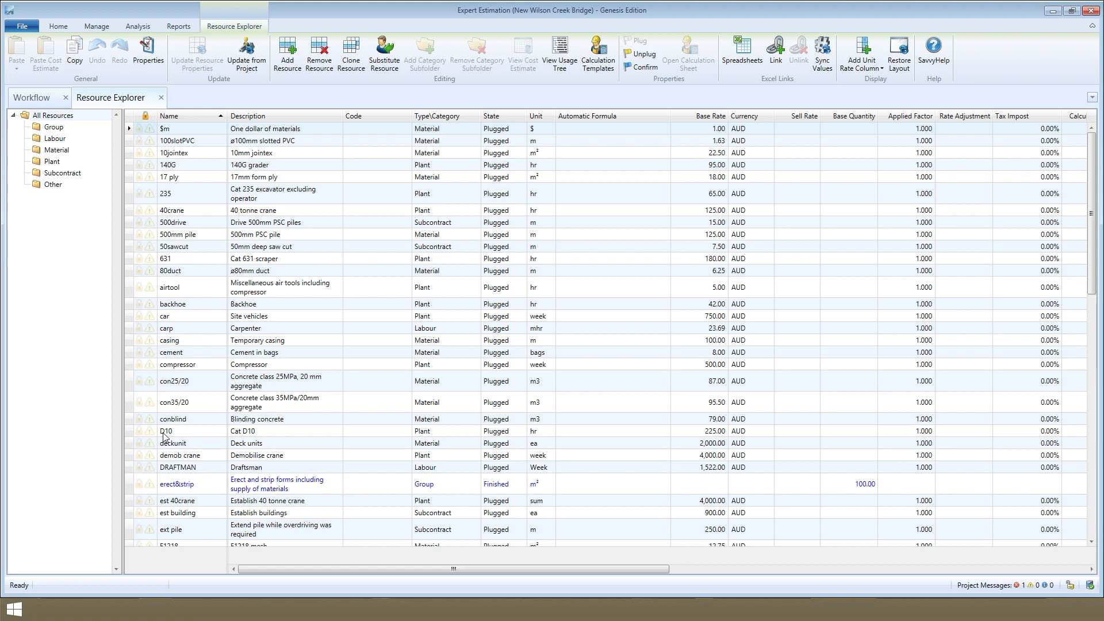
{"action": "left_click", "coordinate": [193, 144]}
{"action": "left_click", "coordinate": [203, 199]}
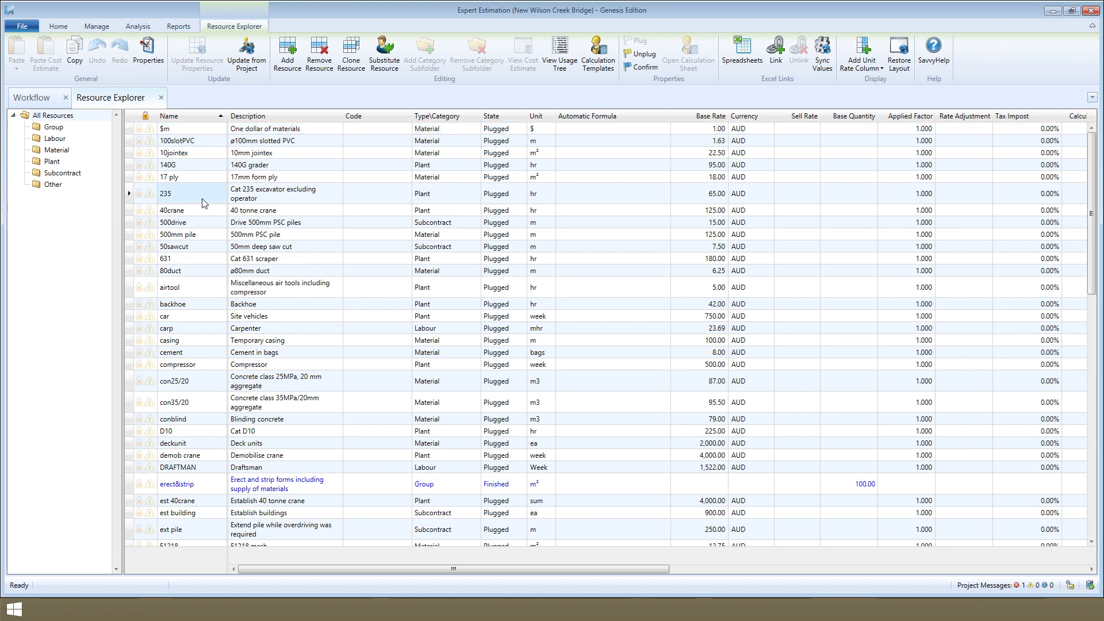
{"action": "left_click", "coordinate": [256, 202]}
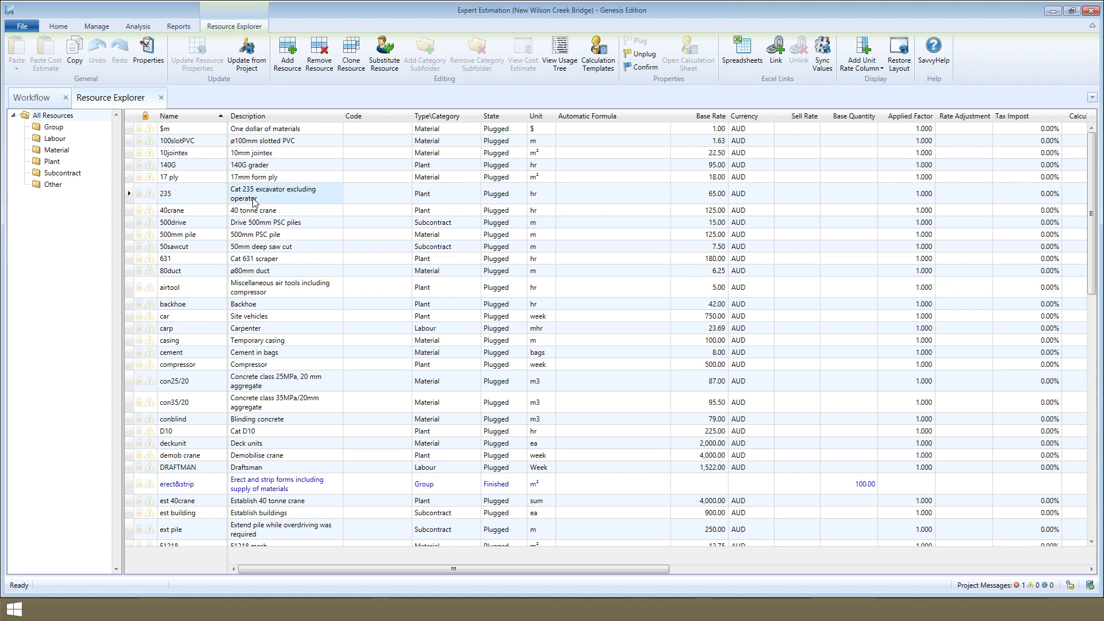
{"action": "left_click", "coordinate": [531, 201]}
{"action": "left_click", "coordinate": [694, 198]}
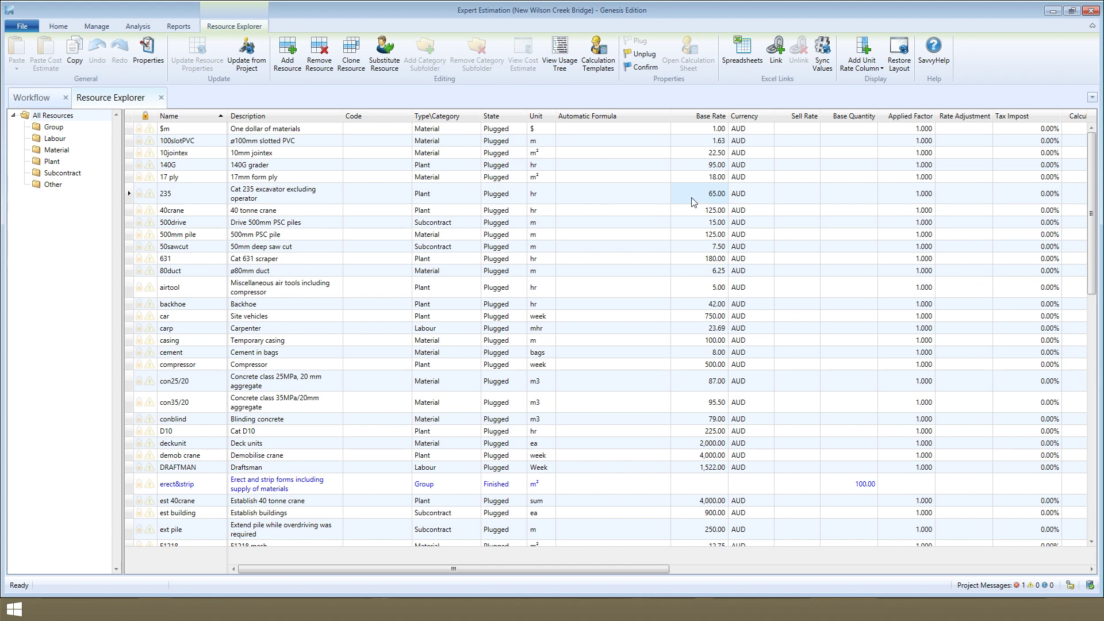
Step: Replace the 235 excavator's 65.0000 base rate with 75
{"action": "left_click", "coordinate": [693, 198]}
{"action": "left_click_drag", "start_coordinate": [696, 198], "coordinate": [730, 203]}
{"action": "type", "text": "75"}
{"action": "key", "text": "Return"}
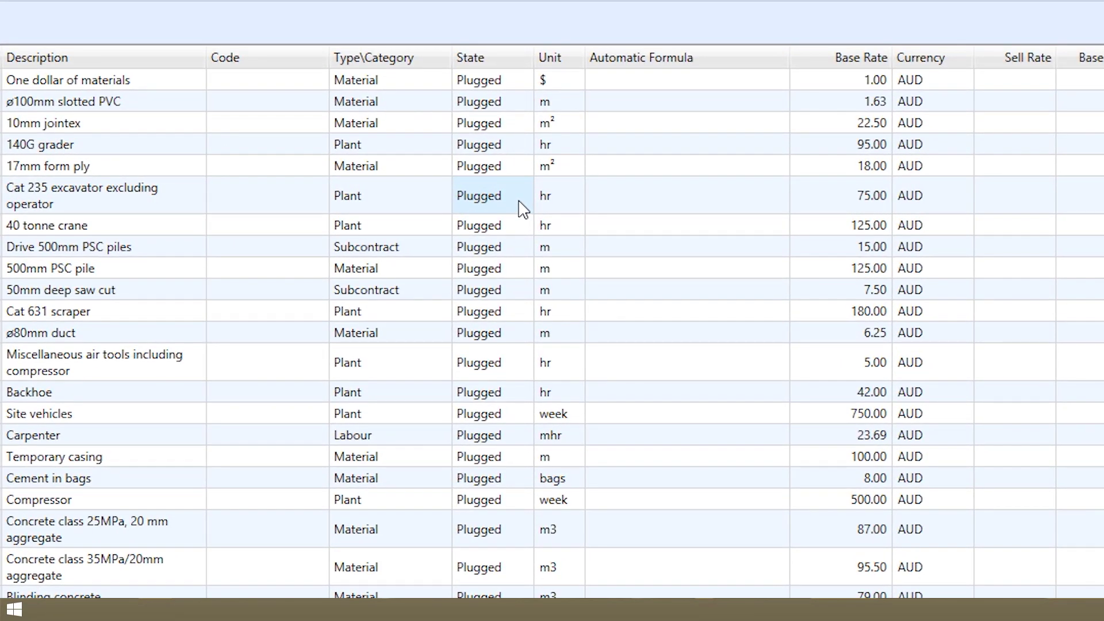
Step: Set the 235 row's State to Unplugged and the 40crane row's State to Confirmed
{"action": "left_click", "coordinate": [523, 208]}
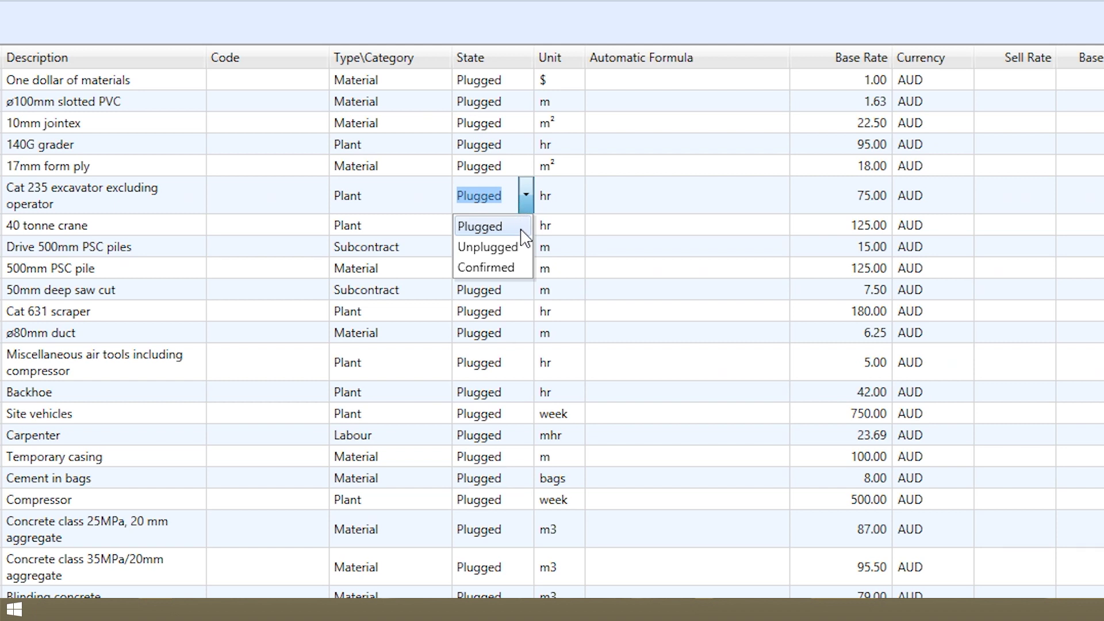
{"action": "left_click", "coordinate": [521, 247]}
{"action": "left_click", "coordinate": [522, 249]}
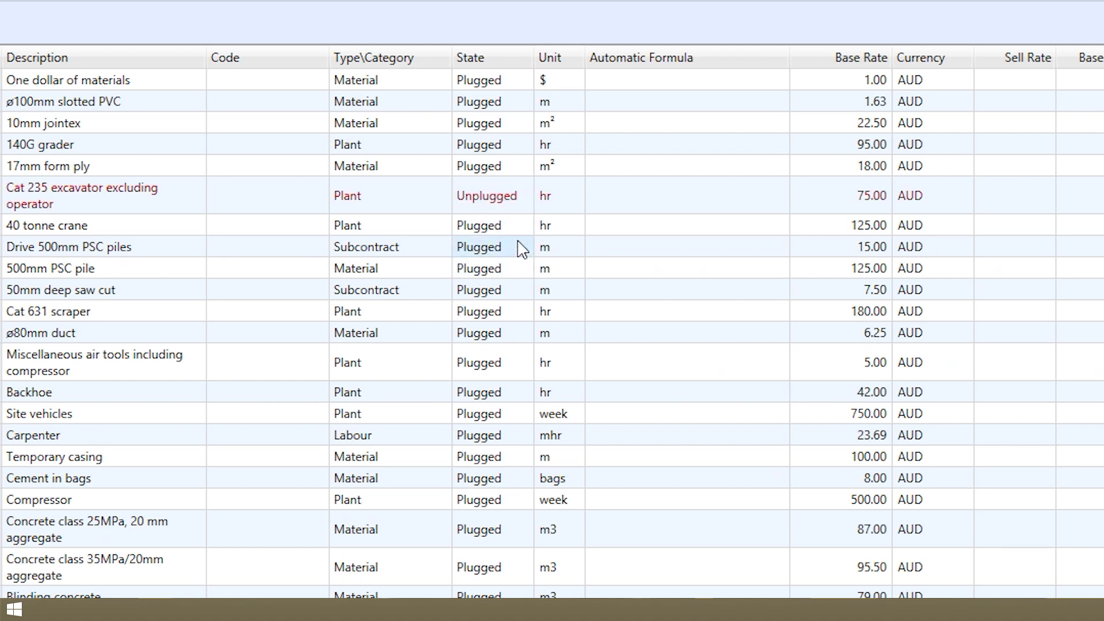
{"action": "left_click", "coordinate": [523, 232]}
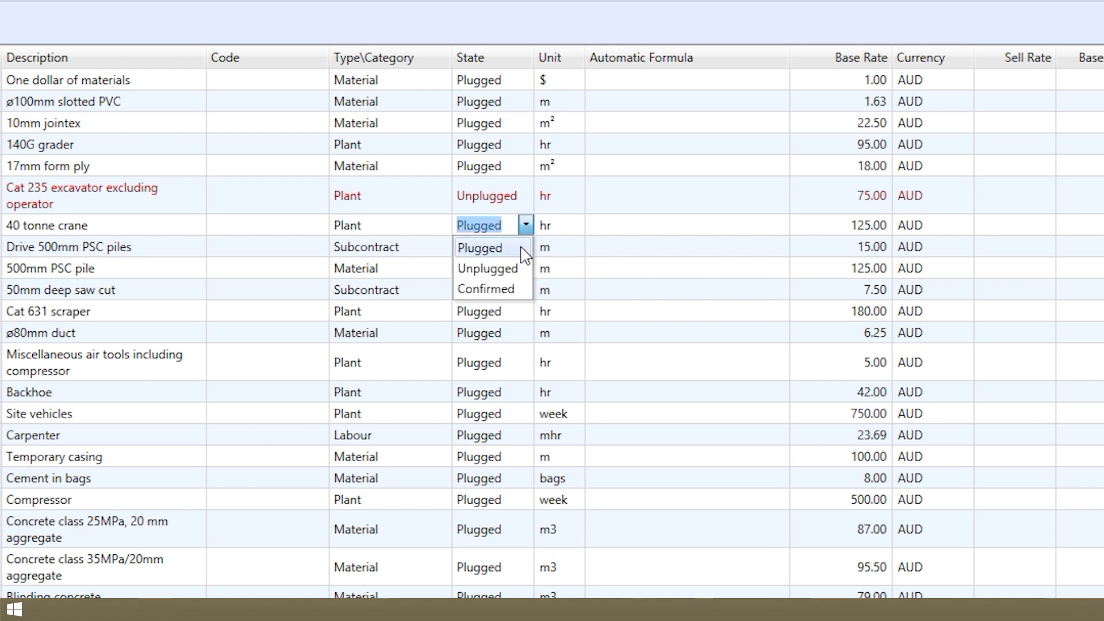
{"action": "left_click", "coordinate": [521, 294]}
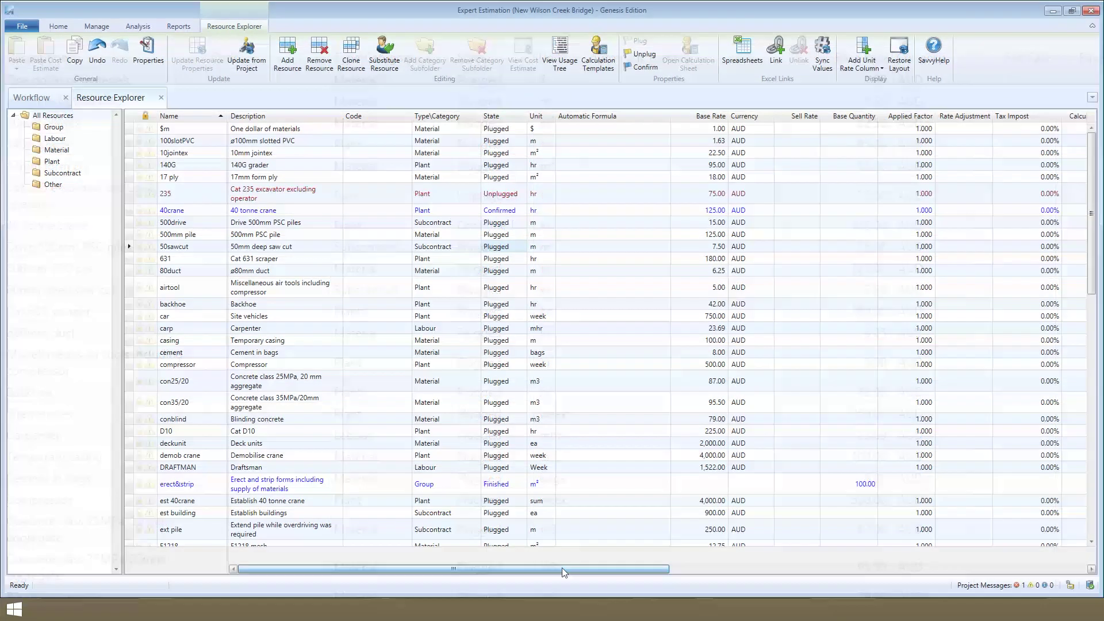
{"action": "left_click_drag", "start_coordinate": [561, 568], "coordinate": [683, 561]}
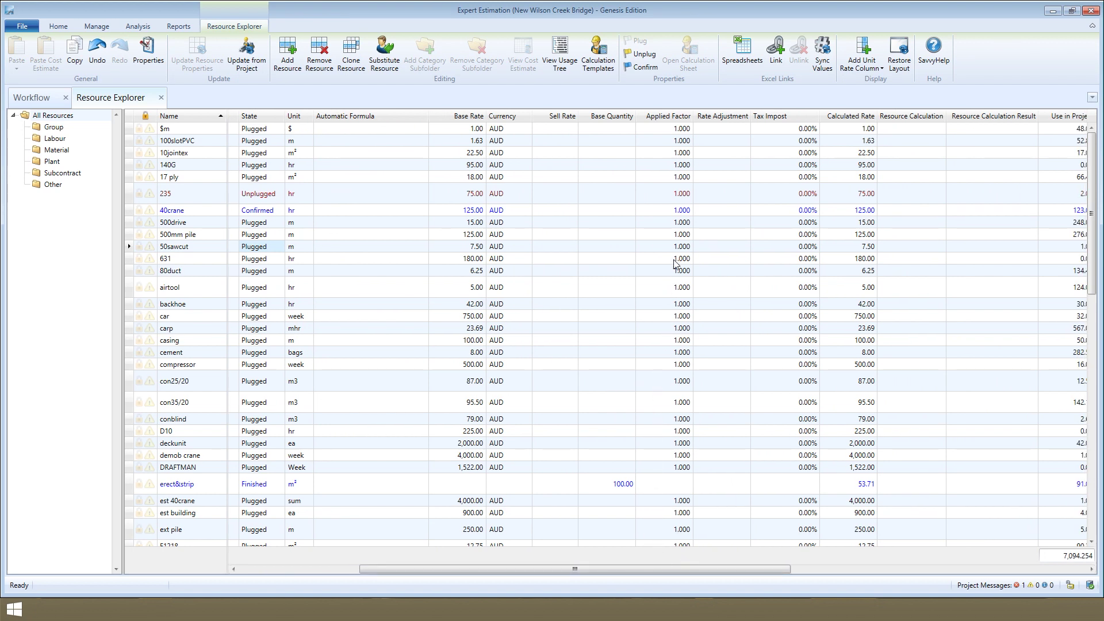
Step: Enter applied factor 1.5 and rate adjustment 10.00 for the 235 excavator, giving 122.50 AUD
{"action": "left_click", "coordinate": [673, 130]}
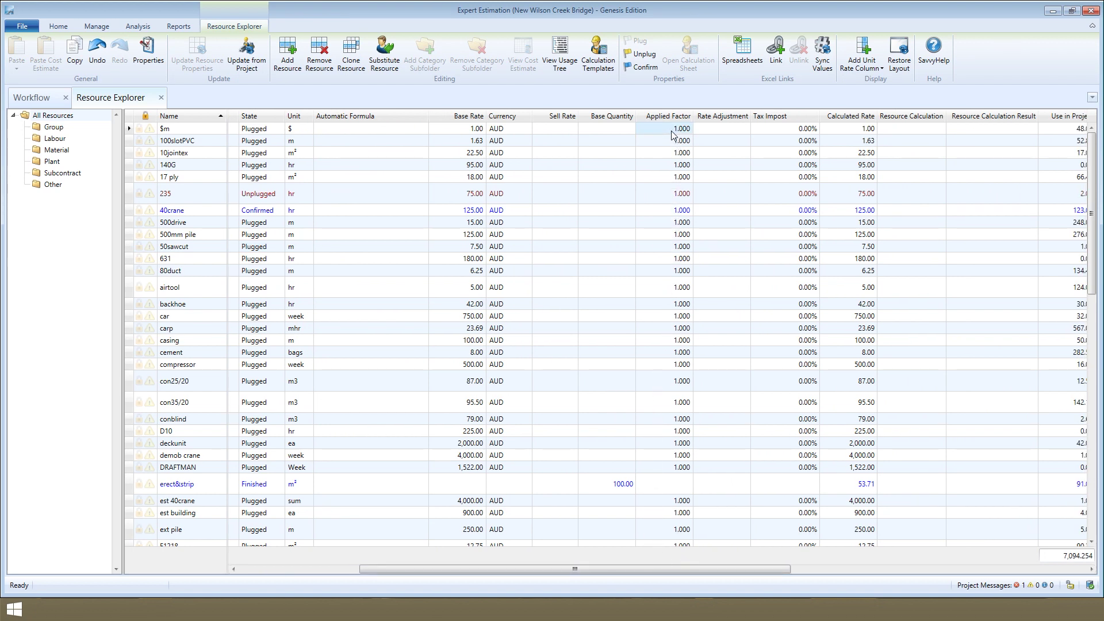
{"action": "left_click", "coordinate": [675, 196]}
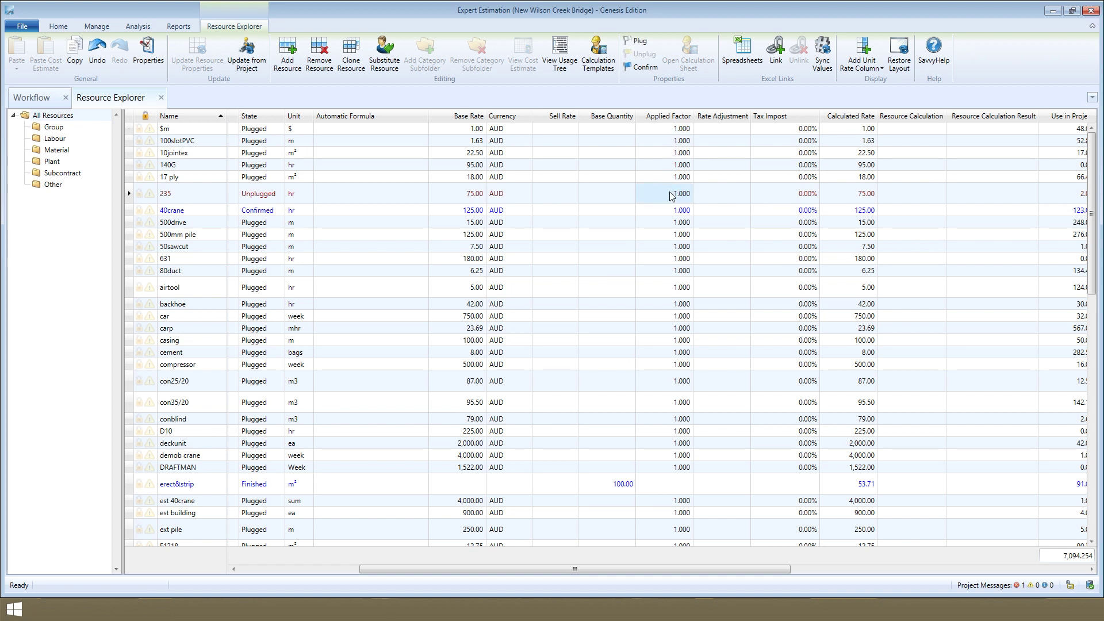
{"action": "type", "text": "1.5"}
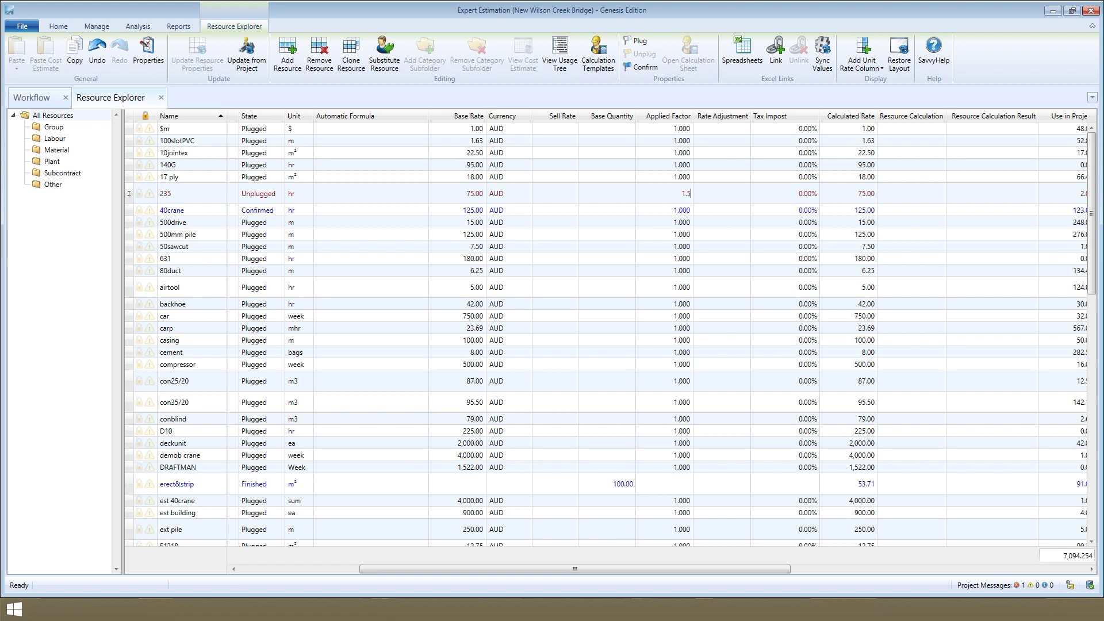
{"action": "key", "text": "Return"}
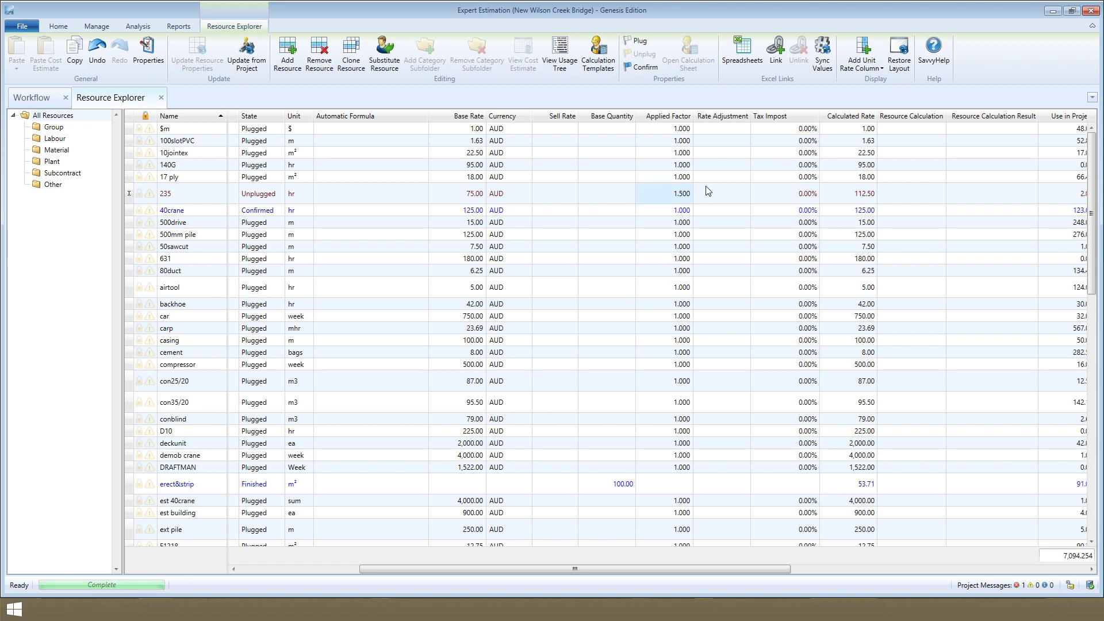
{"action": "left_click", "coordinate": [729, 194]}
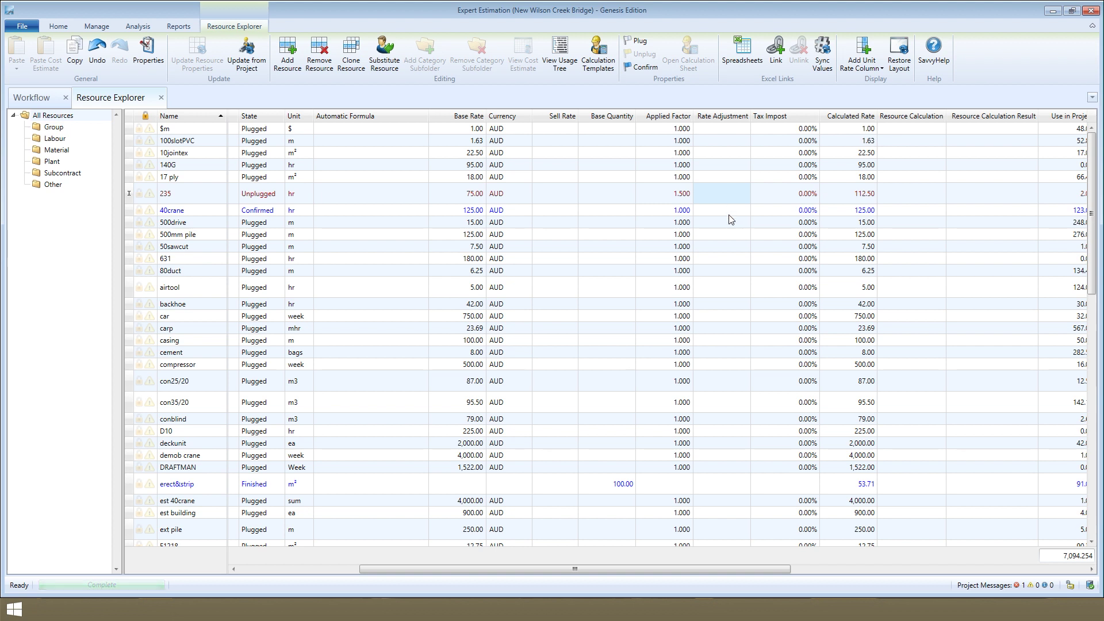
{"action": "type", "text": "10.00"}
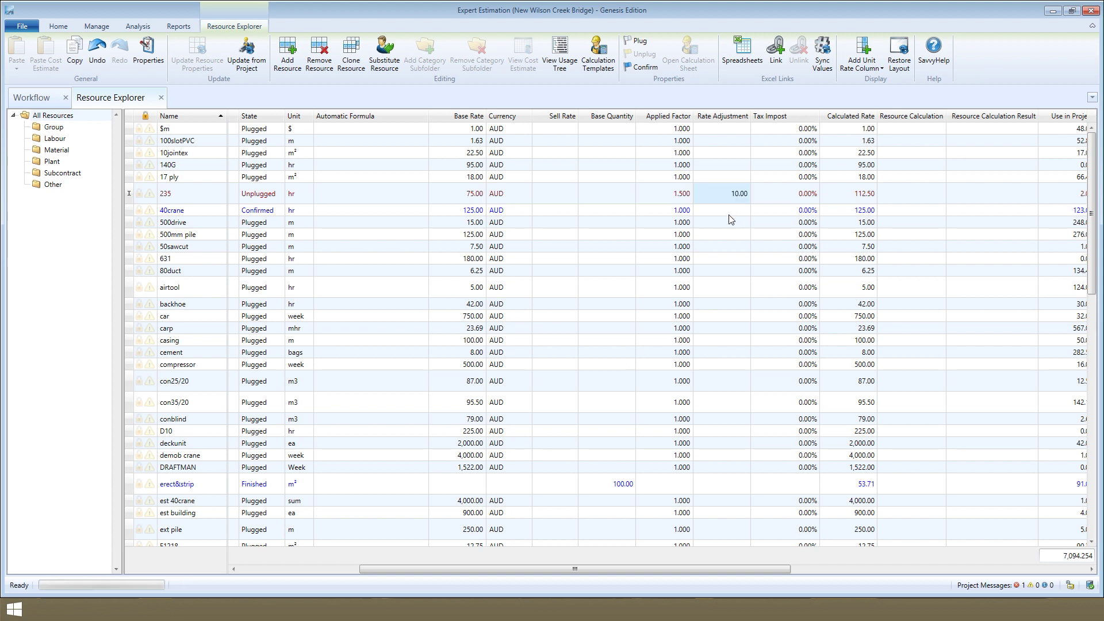
{"action": "key", "text": "Return"}
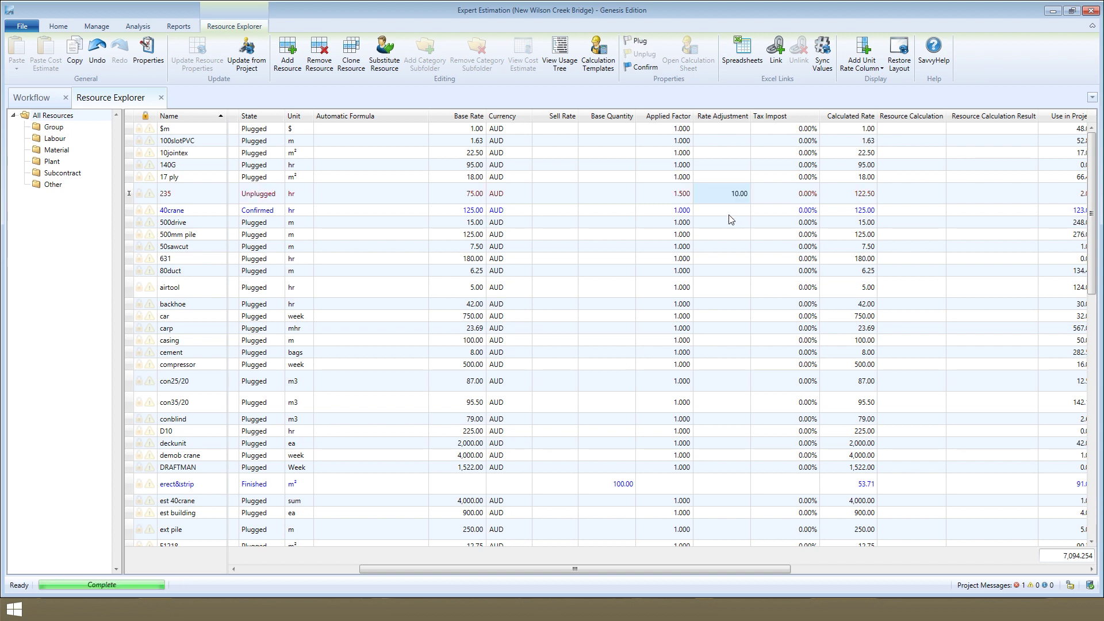
{"action": "left_click", "coordinate": [830, 203]}
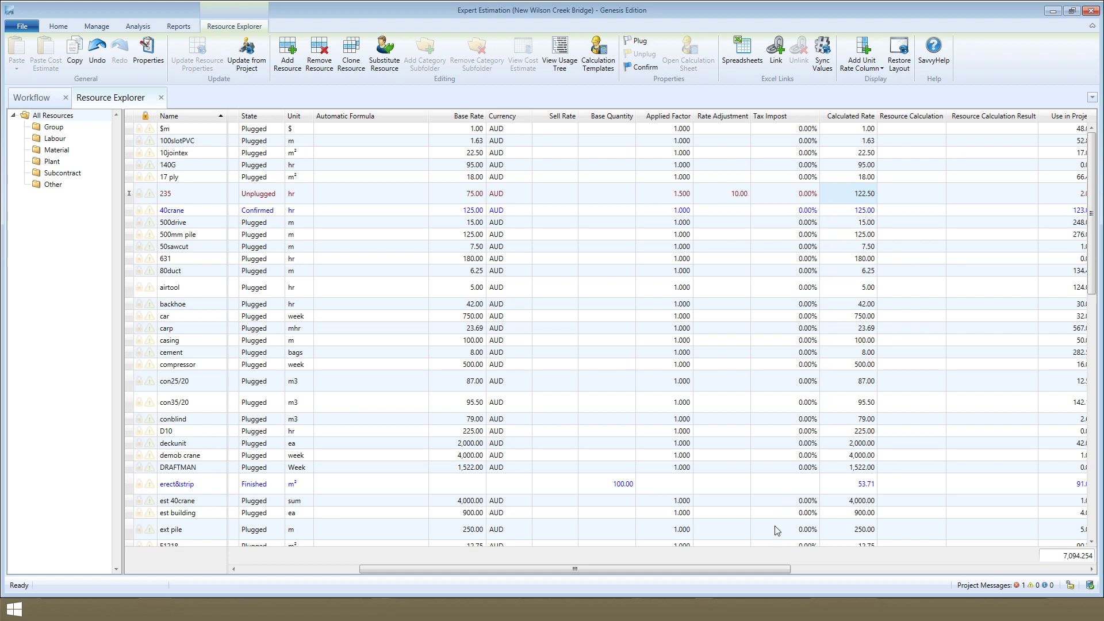
Step: Widen the Rate Last Changed column to show full dates, and select the 500mm pile's supplier
{"action": "mouse_move", "coordinate": [749, 570]}
{"action": "left_mouse_down"}
{"action": "mouse_move", "coordinate": [871, 594]}
{"action": "mouse_move", "coordinate": [927, 544]}
{"action": "left_mouse_up"}
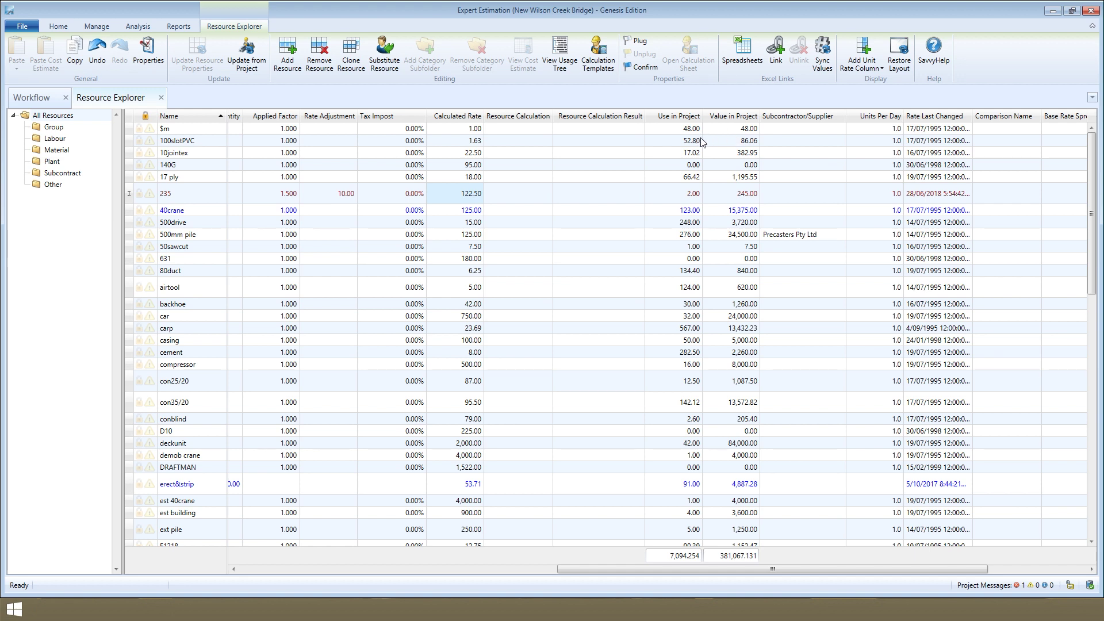
{"action": "mouse_move", "coordinate": [937, 116]}
{"action": "left_click_drag", "start_coordinate": [972, 121], "coordinate": [1023, 122]}
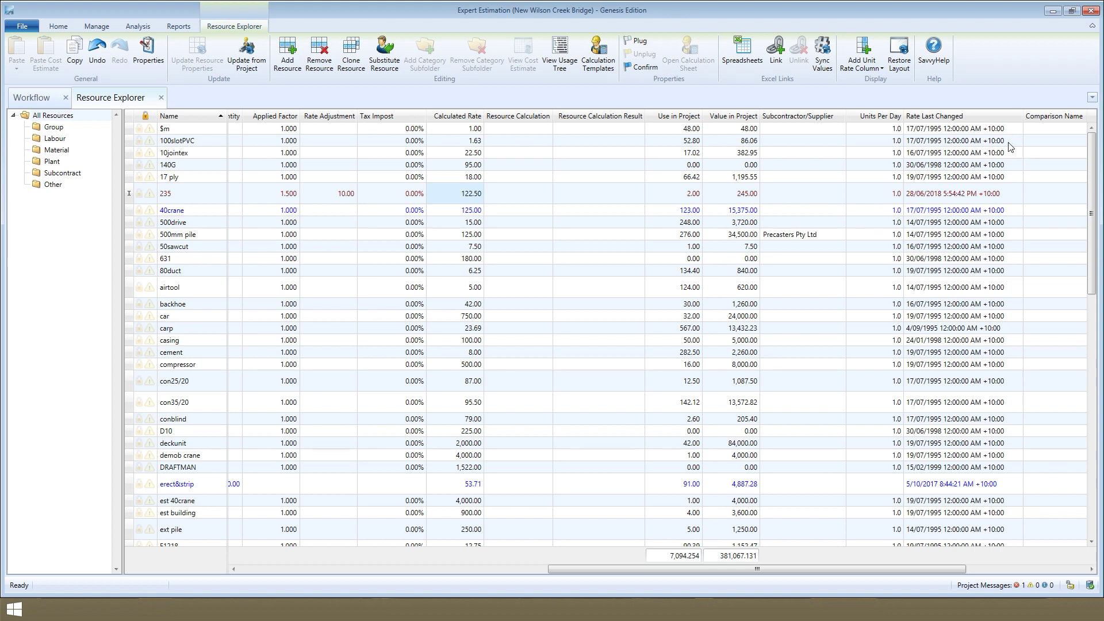
{"action": "left_click", "coordinate": [830, 233]}
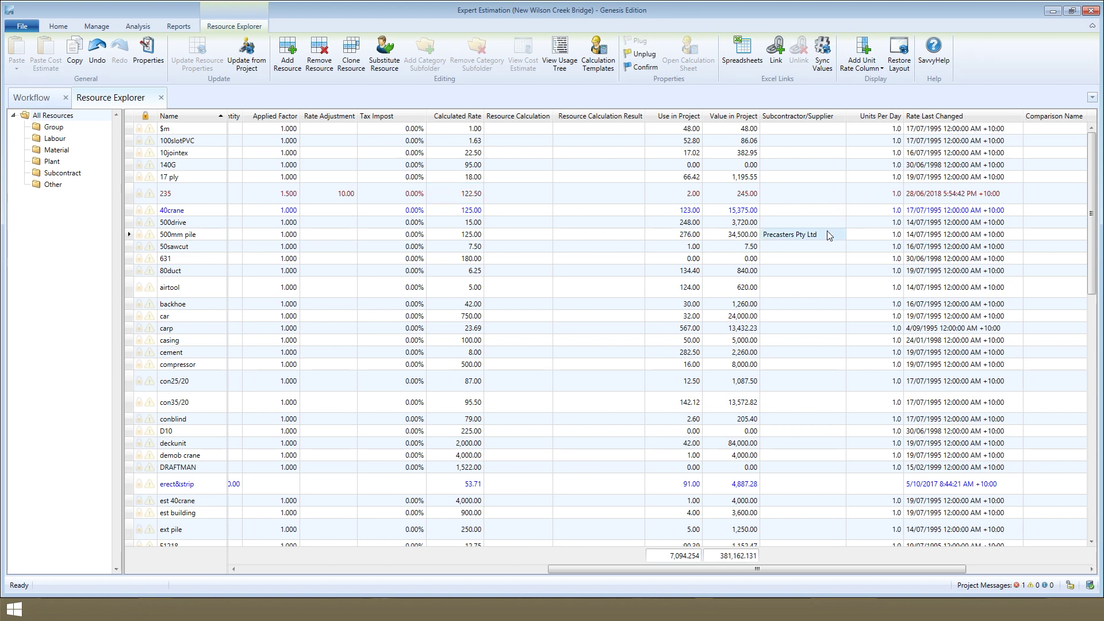
Step: Sort by Value in Project descending so deckunit (84,000.00) leads, and widen that column
{"action": "mouse_move", "coordinate": [729, 116]}
{"action": "left_click", "coordinate": [740, 117]}
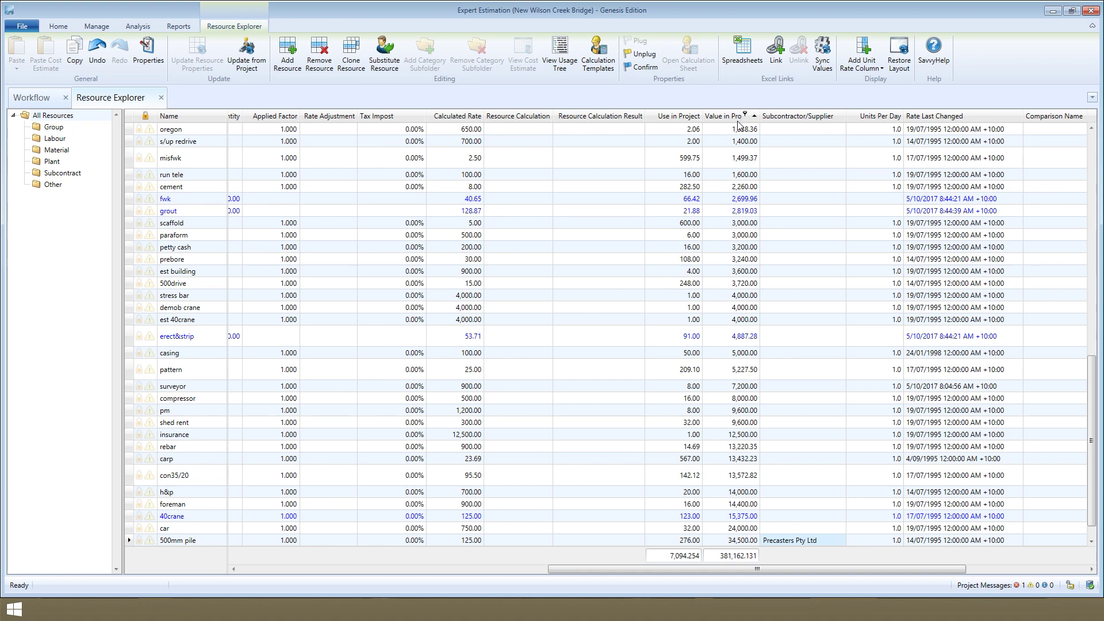
{"action": "left_click", "coordinate": [739, 117]}
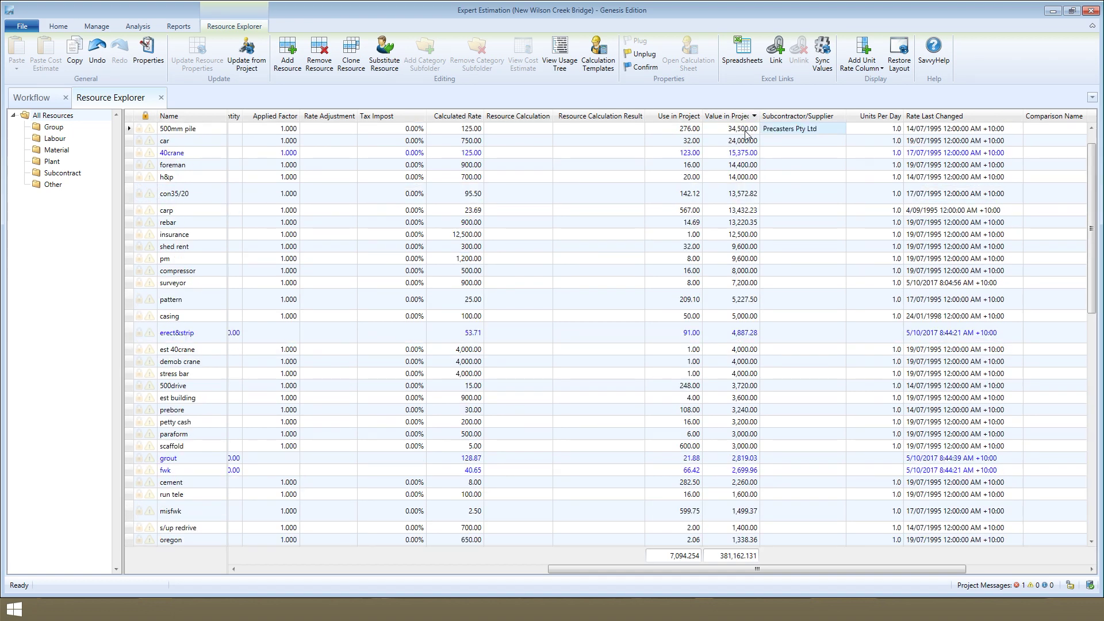
{"action": "scroll", "coordinate": [746, 133], "scroll_direction": "up", "scroll_amount": 1}
{"action": "left_click", "coordinate": [749, 130]}
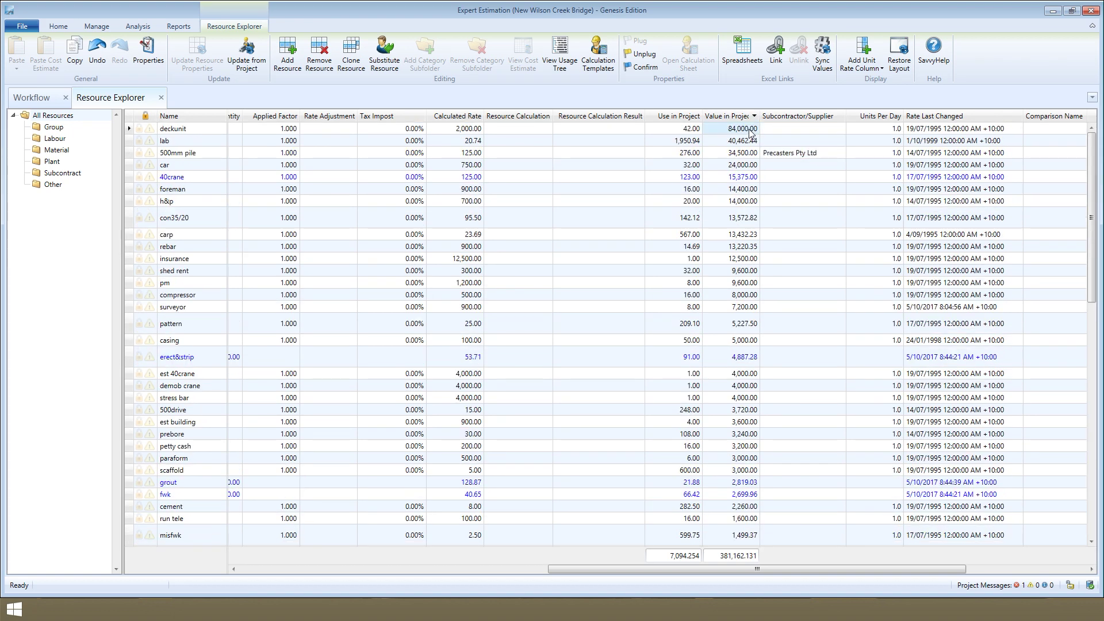
{"action": "left_click_drag", "start_coordinate": [759, 128], "coordinate": [775, 130]}
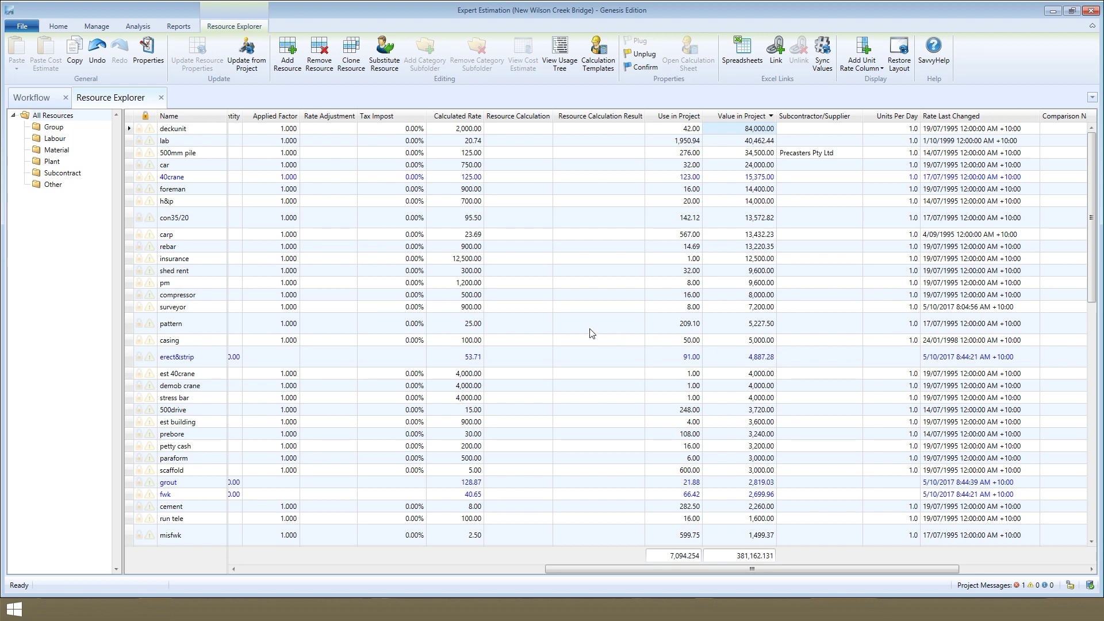
Step: Browse the Labour, Material, Plant, Subcontract and Other categories, ending on Material resources
{"action": "left_click", "coordinate": [56, 139]}
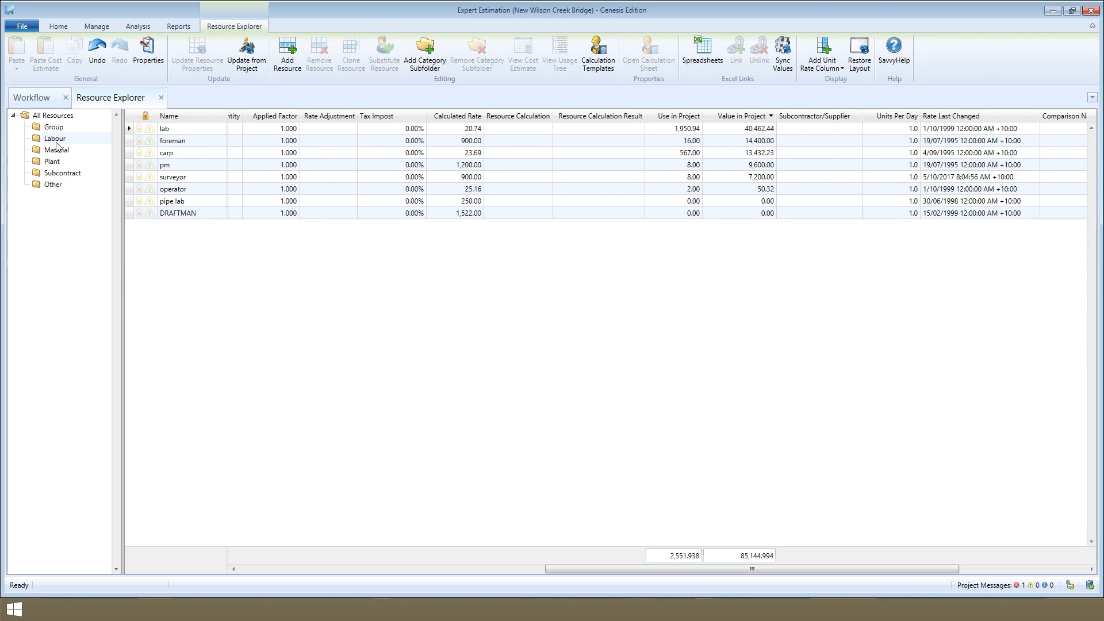
{"action": "left_click", "coordinate": [57, 151]}
{"action": "left_click", "coordinate": [52, 162]}
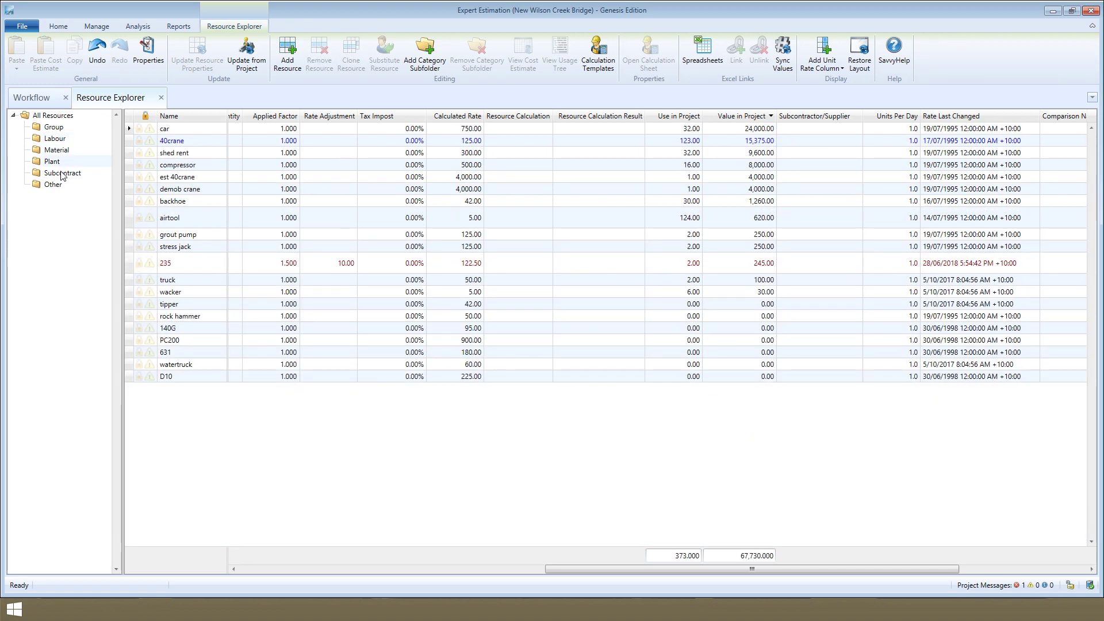
{"action": "left_click", "coordinate": [62, 174]}
{"action": "left_click", "coordinate": [59, 184]}
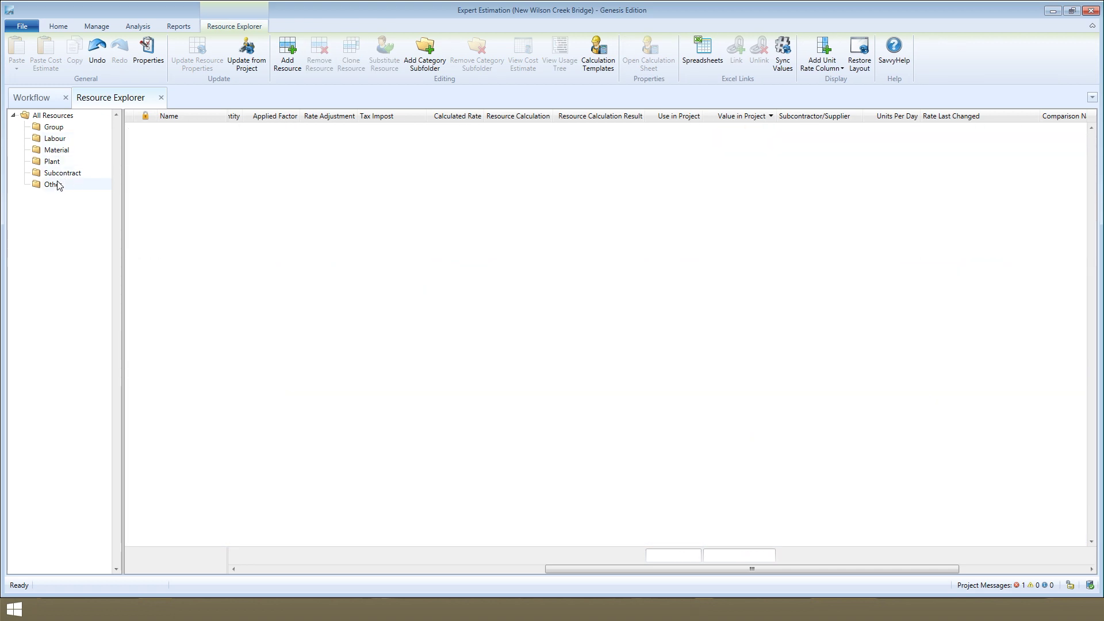
{"action": "left_click", "coordinate": [61, 141]}
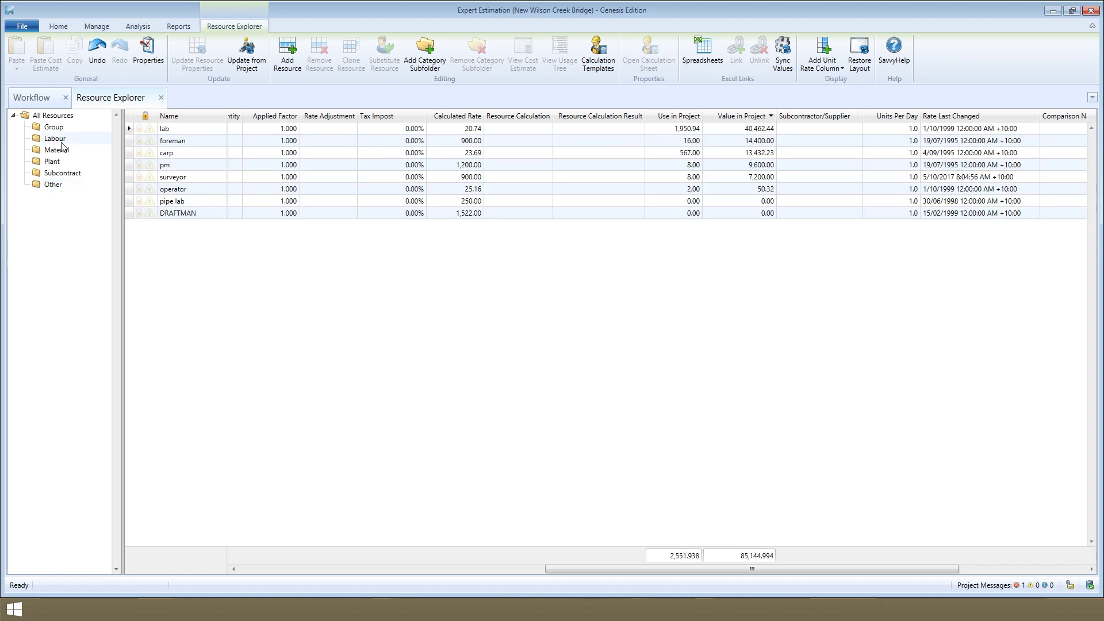
{"action": "left_click", "coordinate": [62, 151]}
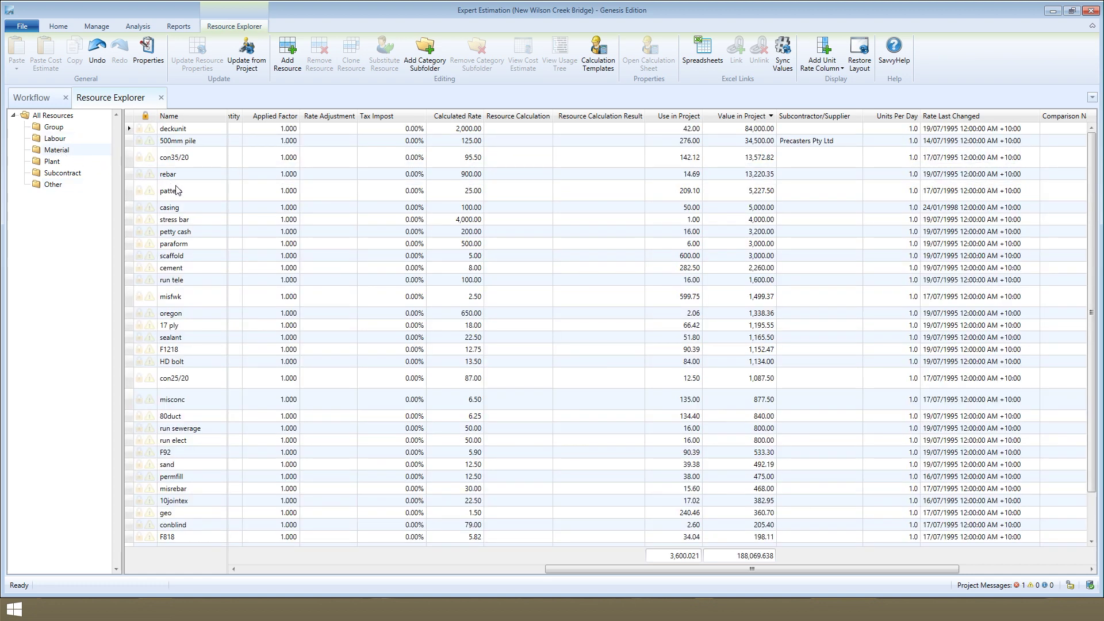
{"action": "left_click", "coordinate": [185, 197]}
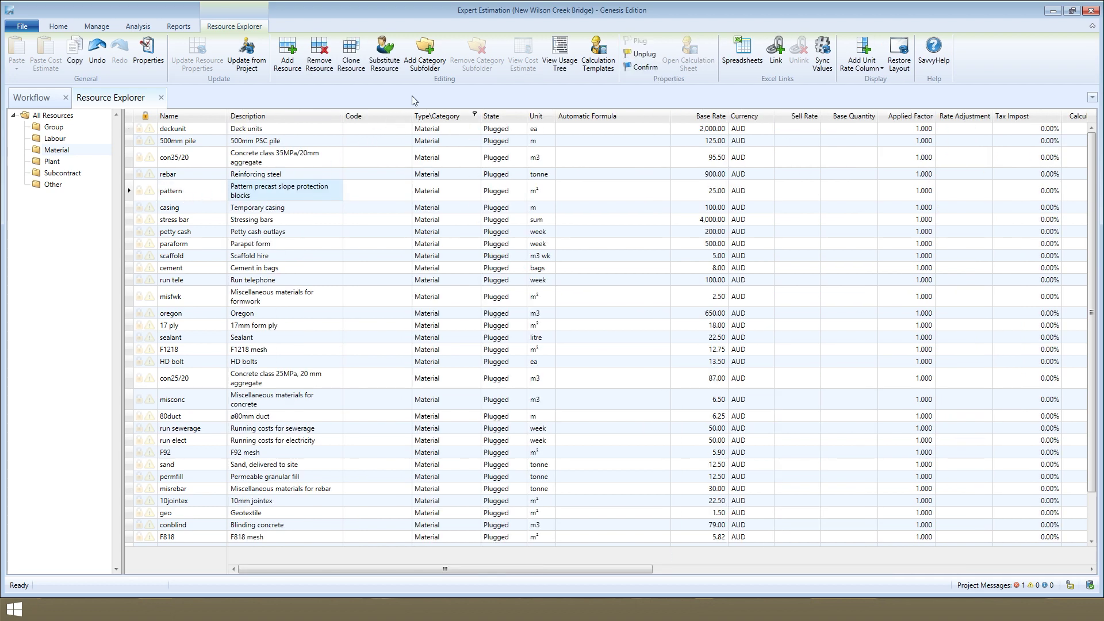
Step: Create a New Folder under Material and a nested New Folder inside it, then reselect Material
{"action": "left_click", "coordinate": [428, 71]}
{"action": "left_click", "coordinate": [26, 150]}
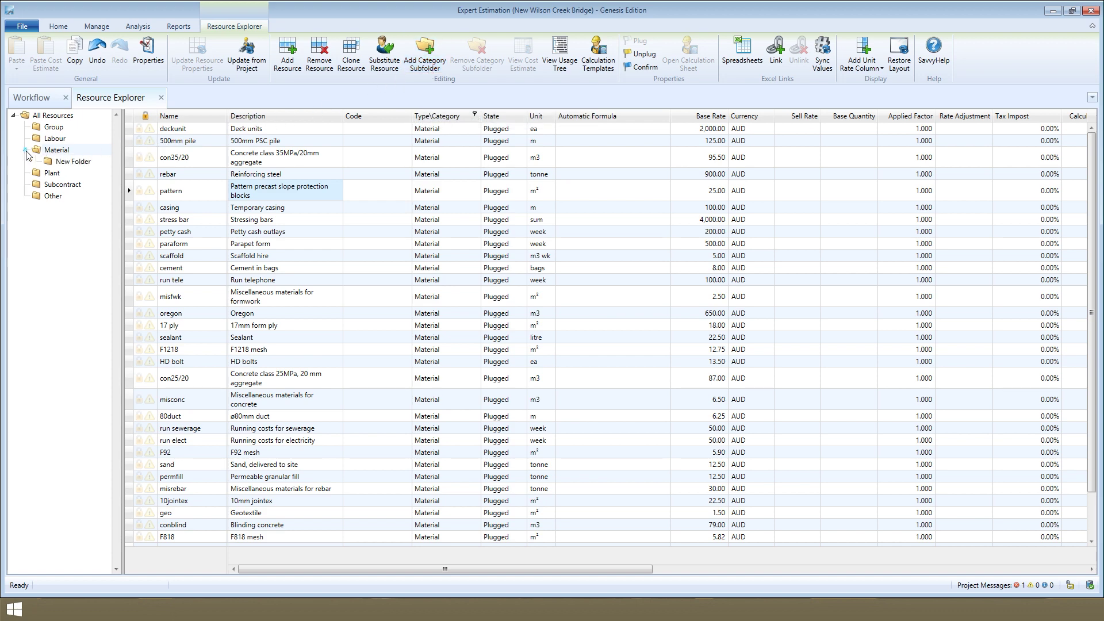
{"action": "left_click", "coordinate": [73, 161]}
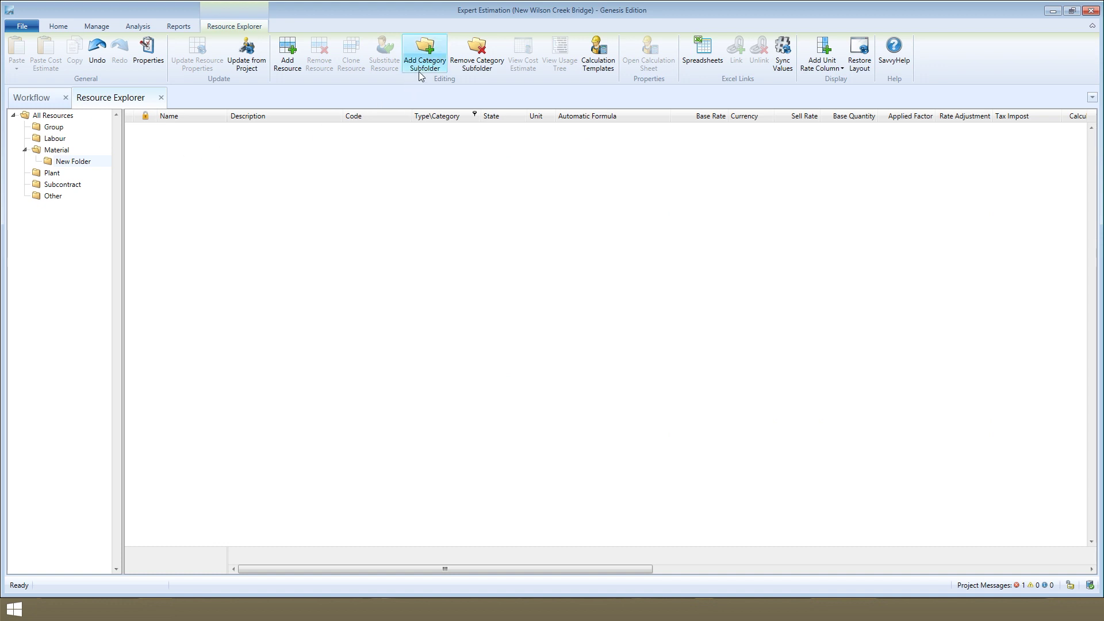
{"action": "left_click", "coordinate": [419, 71]}
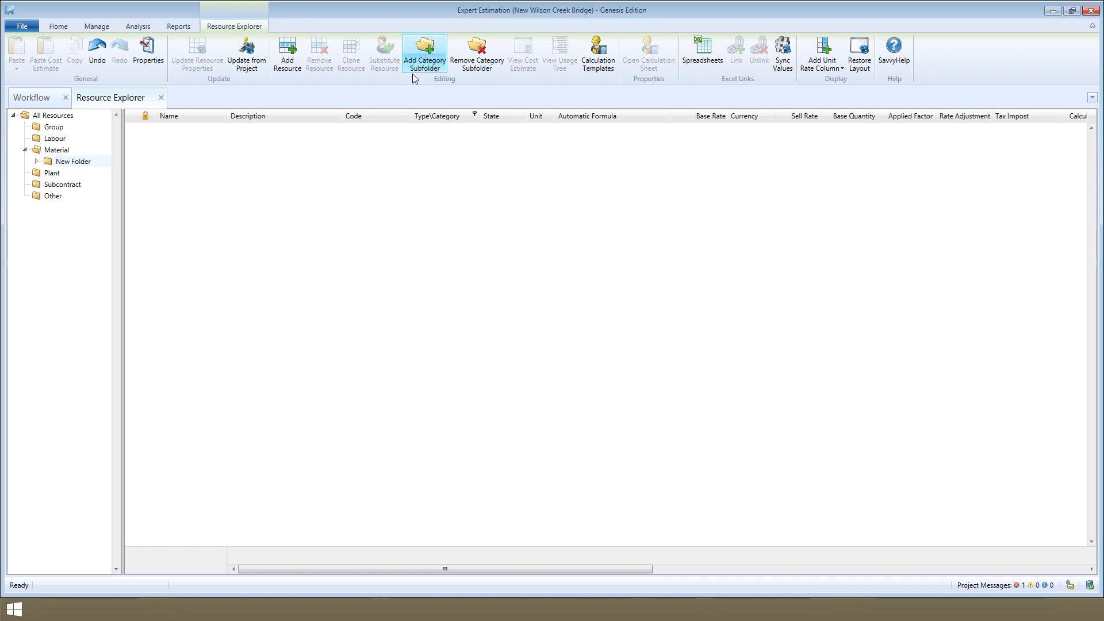
{"action": "left_click", "coordinate": [37, 162]}
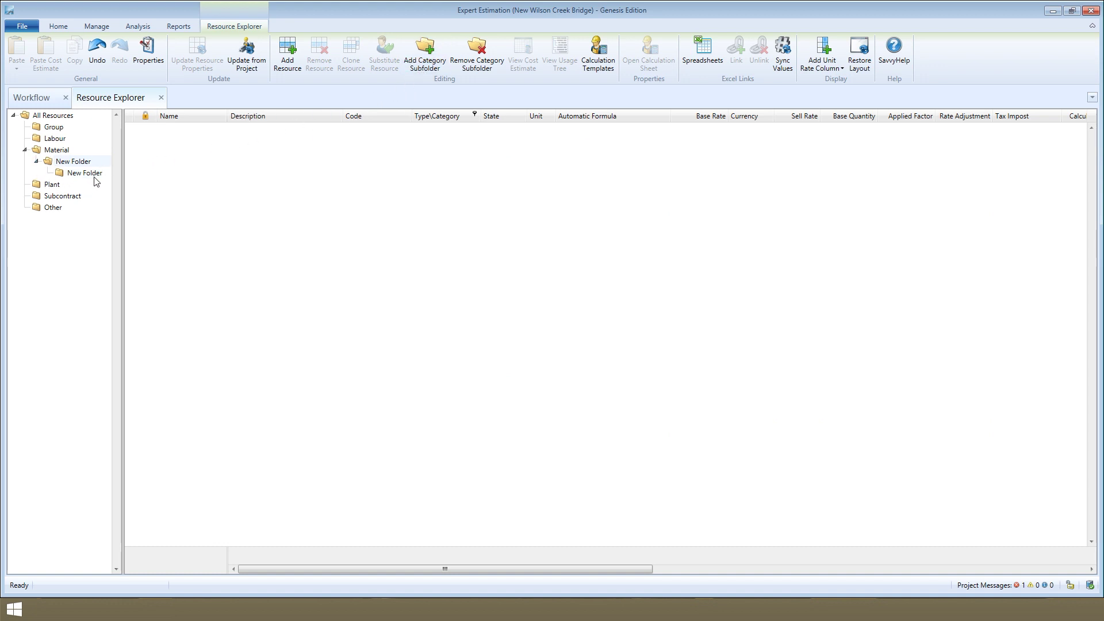
{"action": "left_click", "coordinate": [62, 151]}
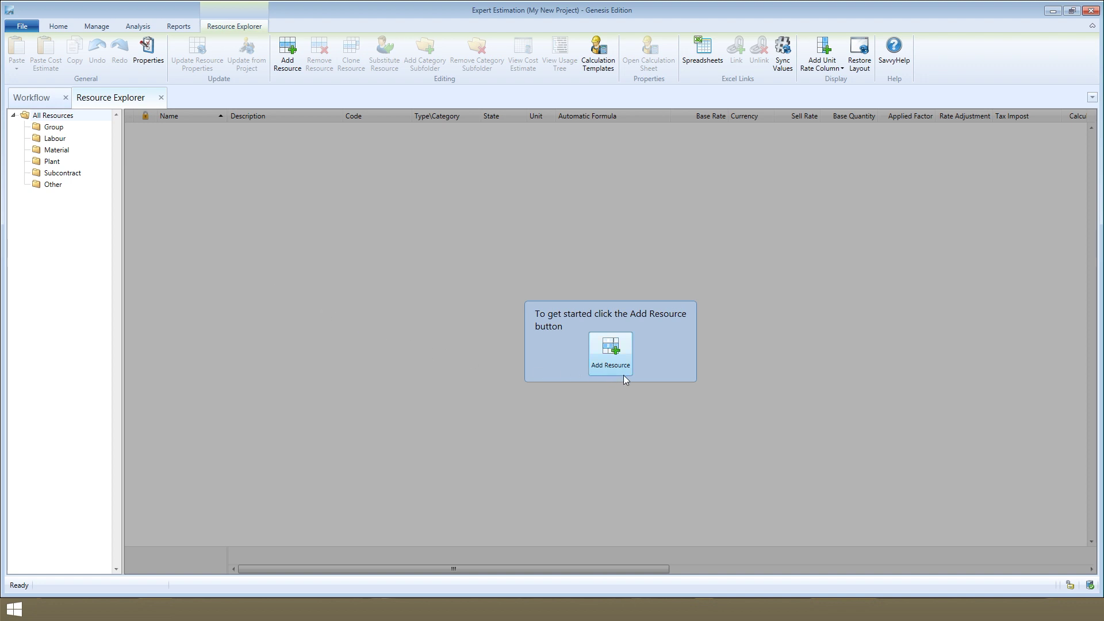
Step: Fill in the new resource as My New Labour Resource, category Labour, unit mhr, rate 45, and create it
{"action": "left_click", "coordinate": [295, 71]}
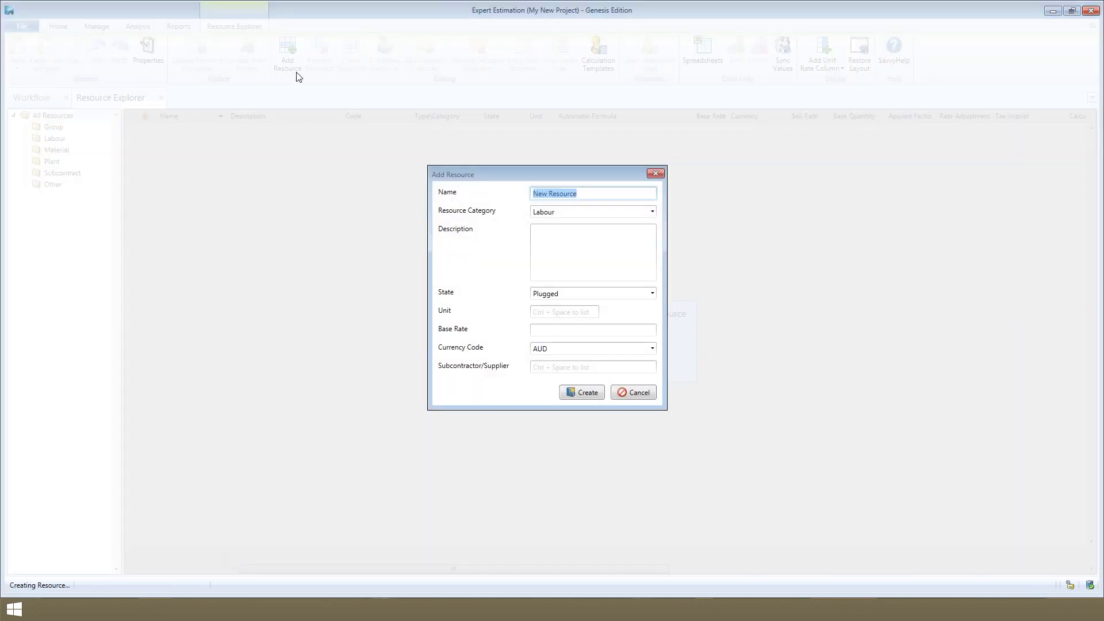
{"action": "type", "text": "My"}
{"action": "left_click", "coordinate": [556, 246]}
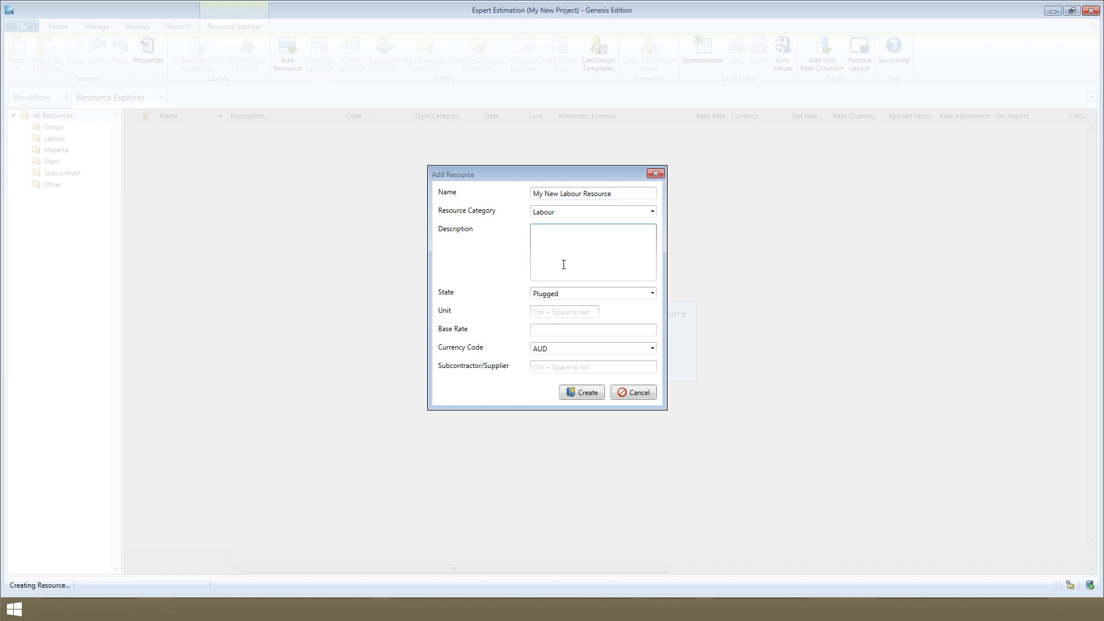
{"action": "left_click", "coordinate": [565, 309]}
{"action": "type", "text": "mhr"}
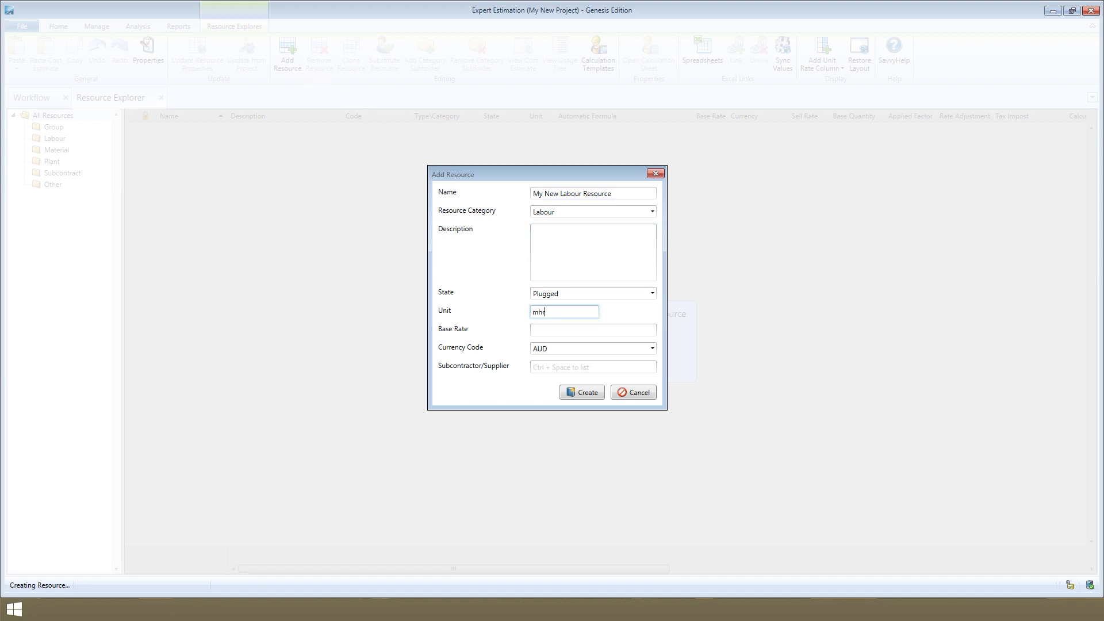
{"action": "key", "text": "Tab"}
{"action": "type", "text": "45"}
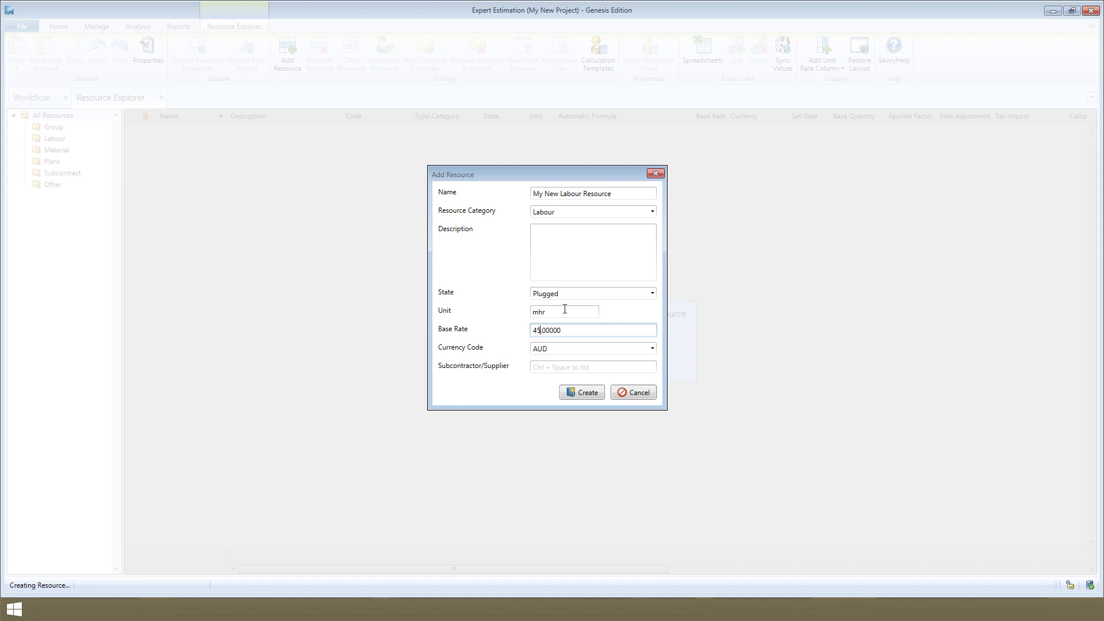
{"action": "left_click", "coordinate": [594, 394]}
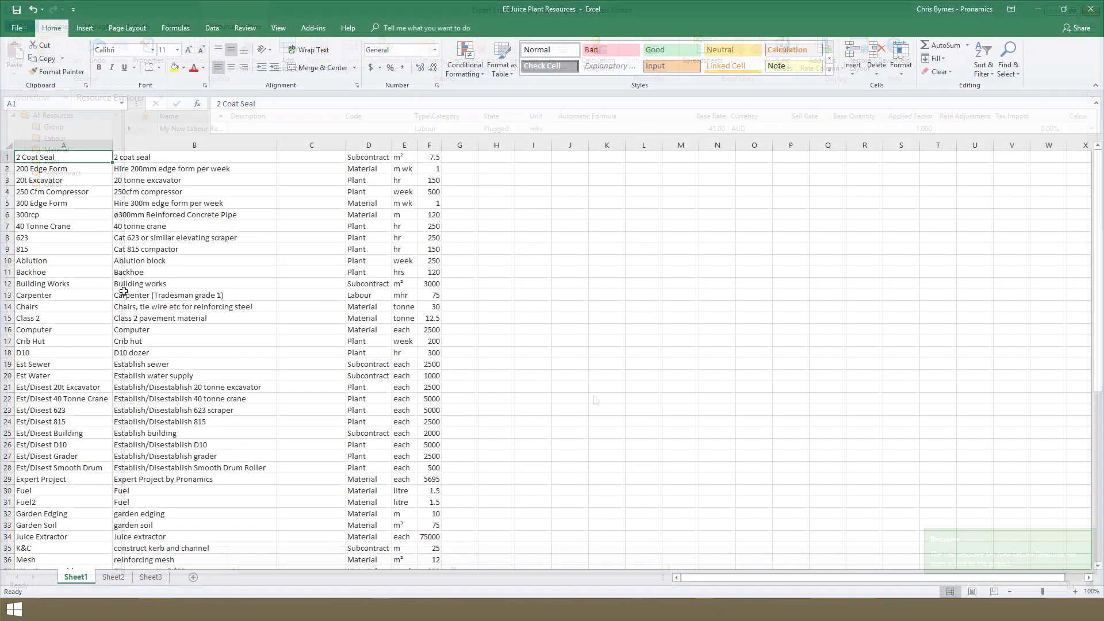
Step: Copy the resource table in columns A to F of EE Juice Plant Resources, then minimise Excel
{"action": "mouse_move", "coordinate": [90, 160]}
{"action": "left_mouse_down"}
{"action": "mouse_move", "coordinate": [438, 535]}
{"action": "mouse_move", "coordinate": [435, 574]}
{"action": "left_mouse_up"}
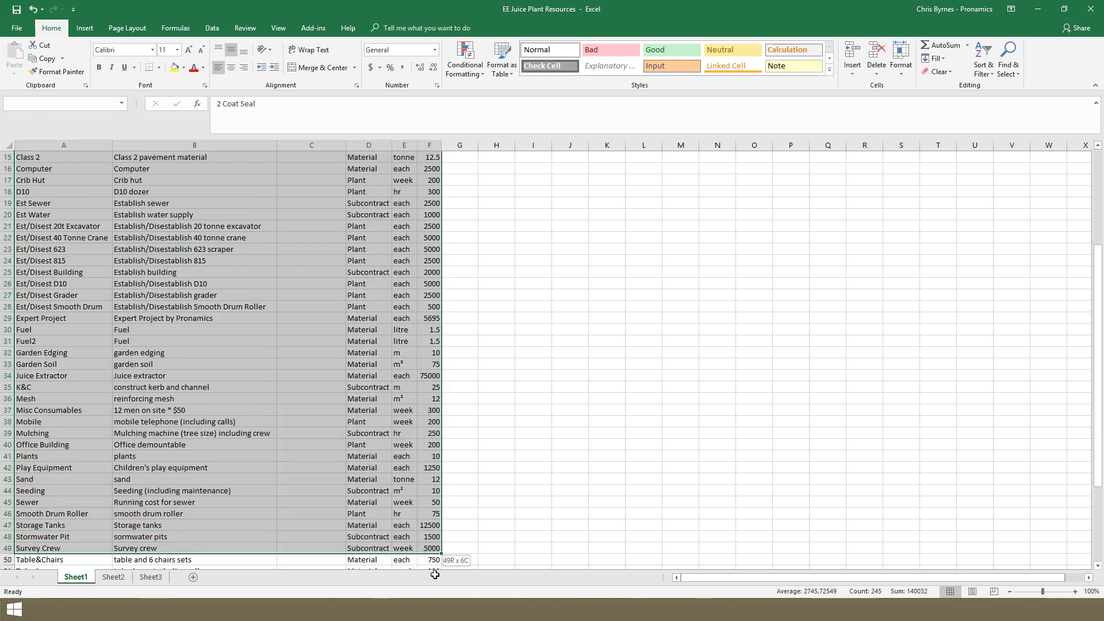
{"action": "left_click_drag", "start_coordinate": [435, 575], "coordinate": [430, 545]}
{"action": "right_click", "coordinate": [430, 545]}
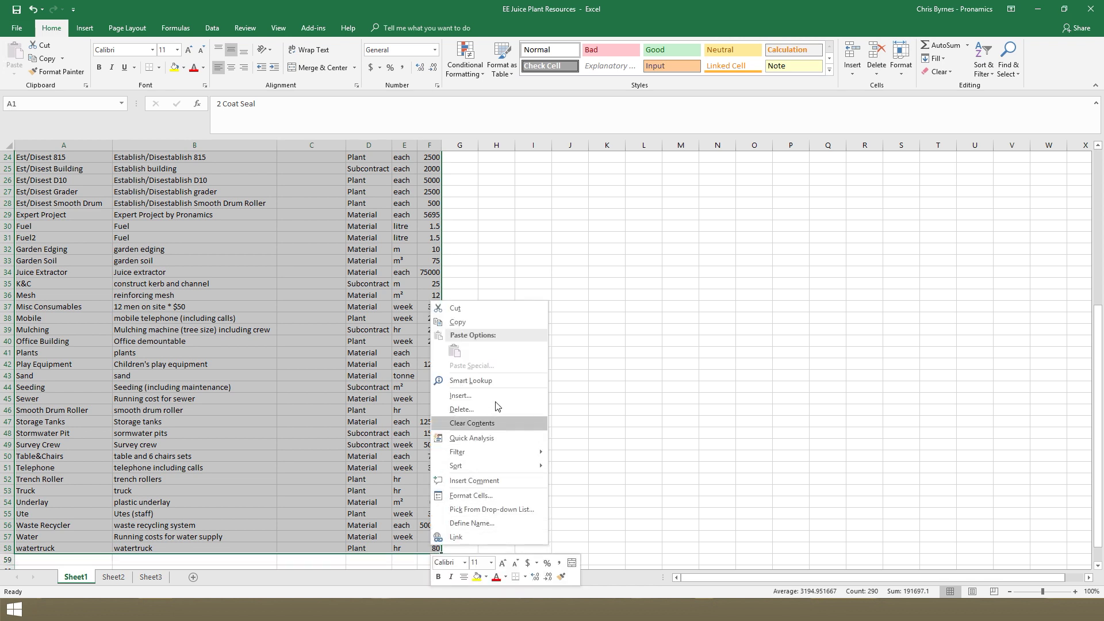
{"action": "left_click", "coordinate": [504, 324]}
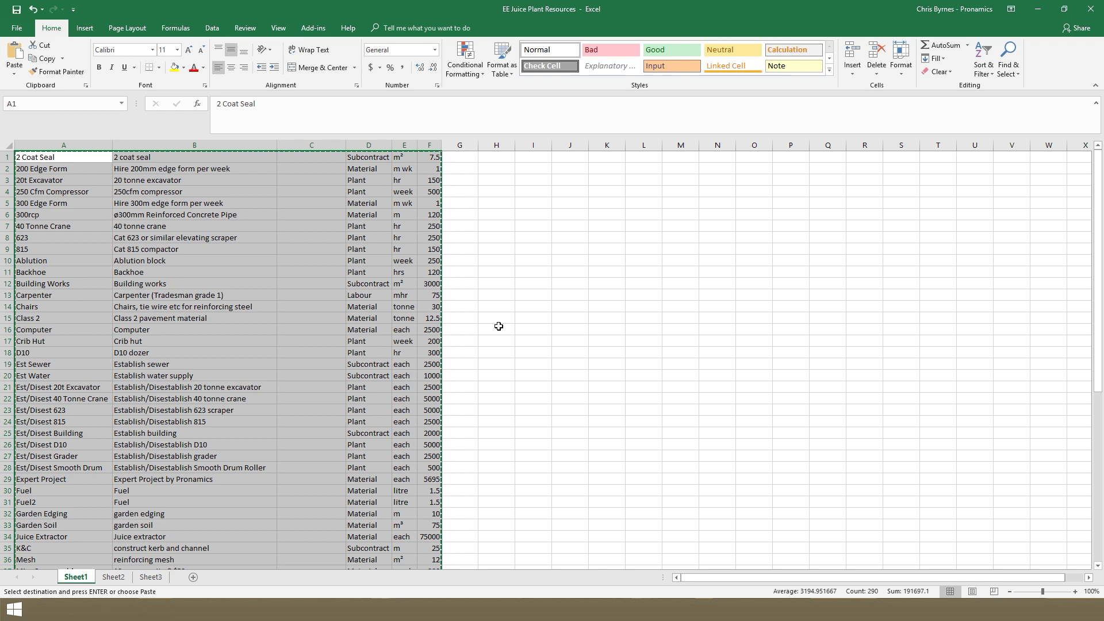
{"action": "left_click", "coordinate": [194, 183]}
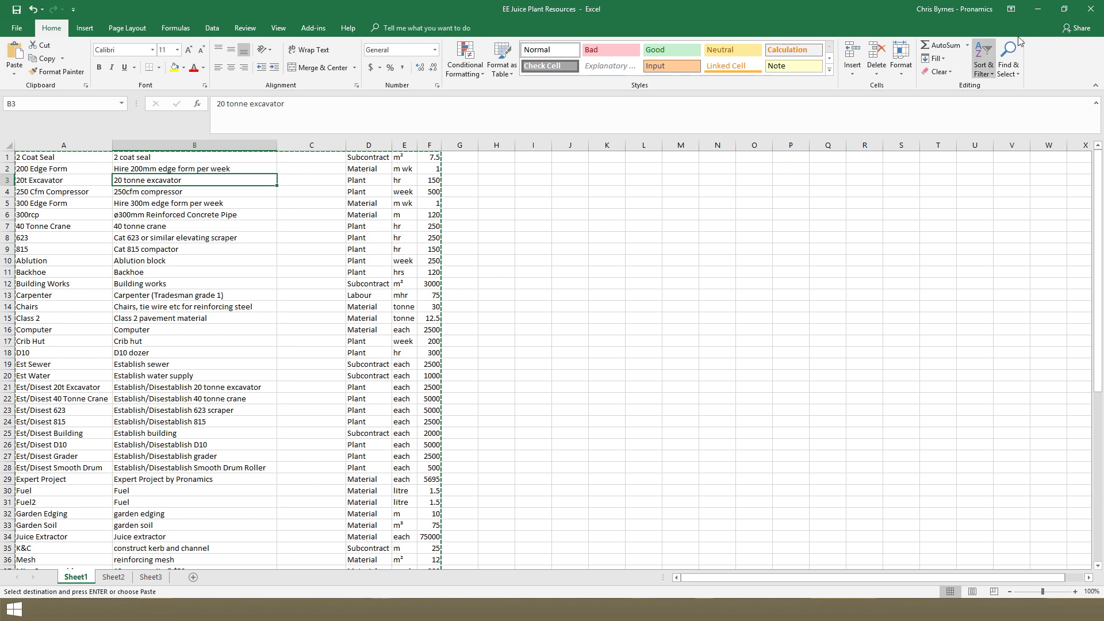
{"action": "left_click", "coordinate": [1038, 8]}
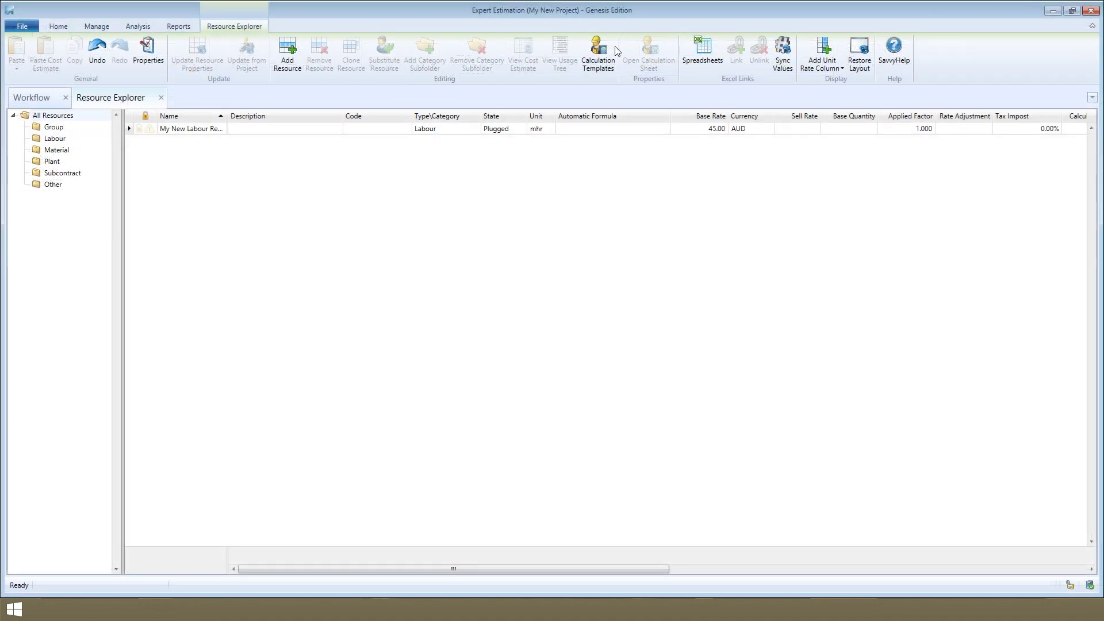
Step: From the resource grid, paste the copied spreadsheet rows into the Paste Special form
{"action": "left_click", "coordinate": [141, 131]}
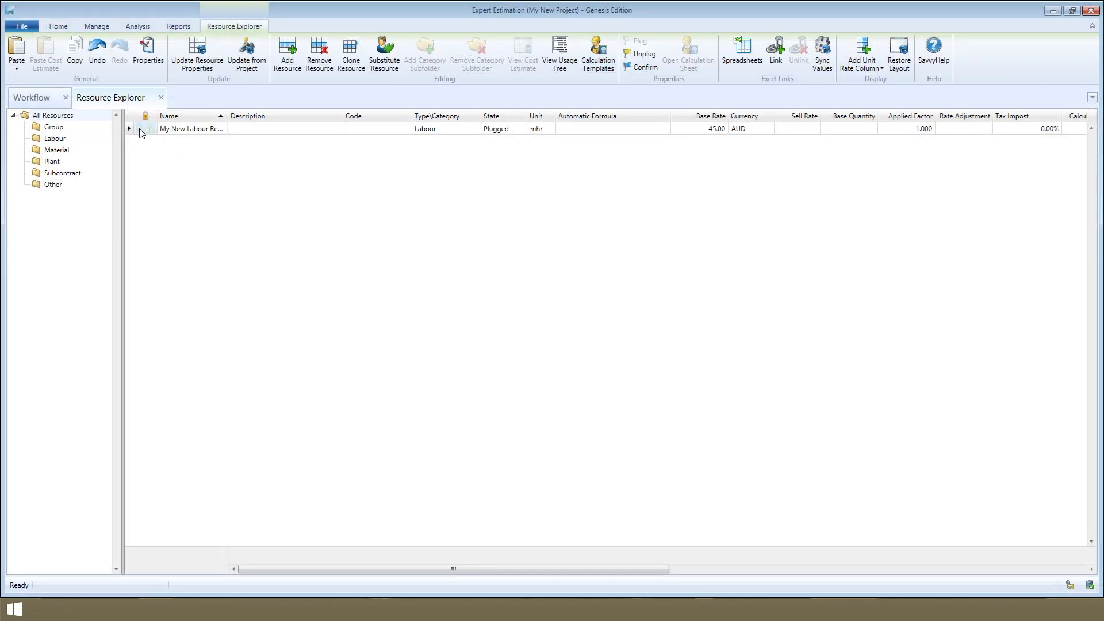
{"action": "left_click", "coordinate": [17, 50]}
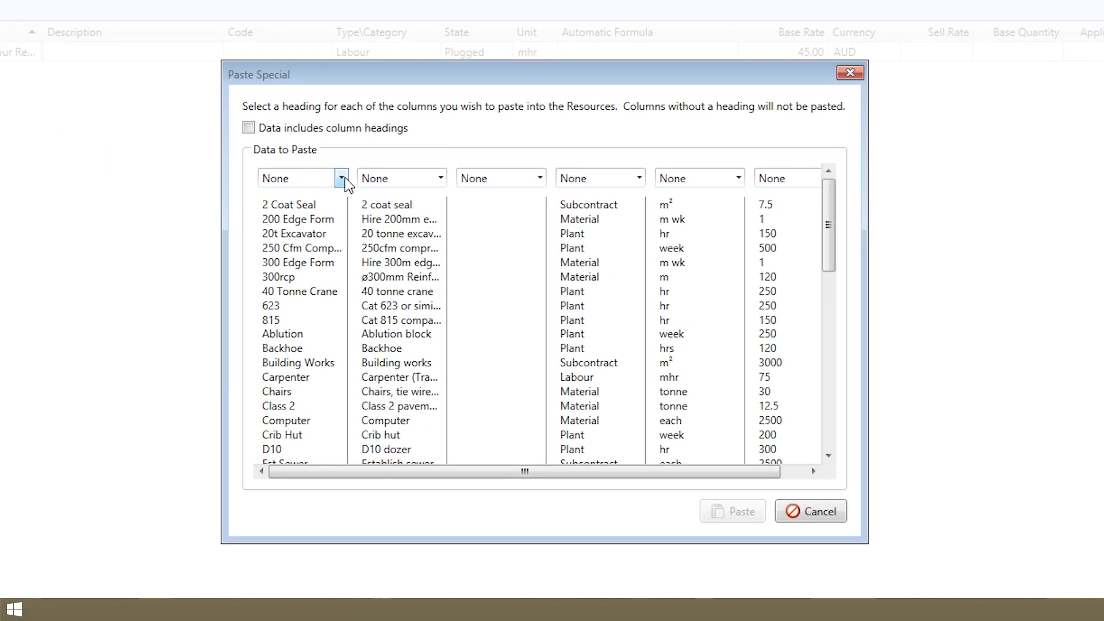
Step: Head the columns Name, Description, None, Type\Category, Unit and Base Rate, then paste the rows as resources
{"action": "left_click", "coordinate": [343, 178]}
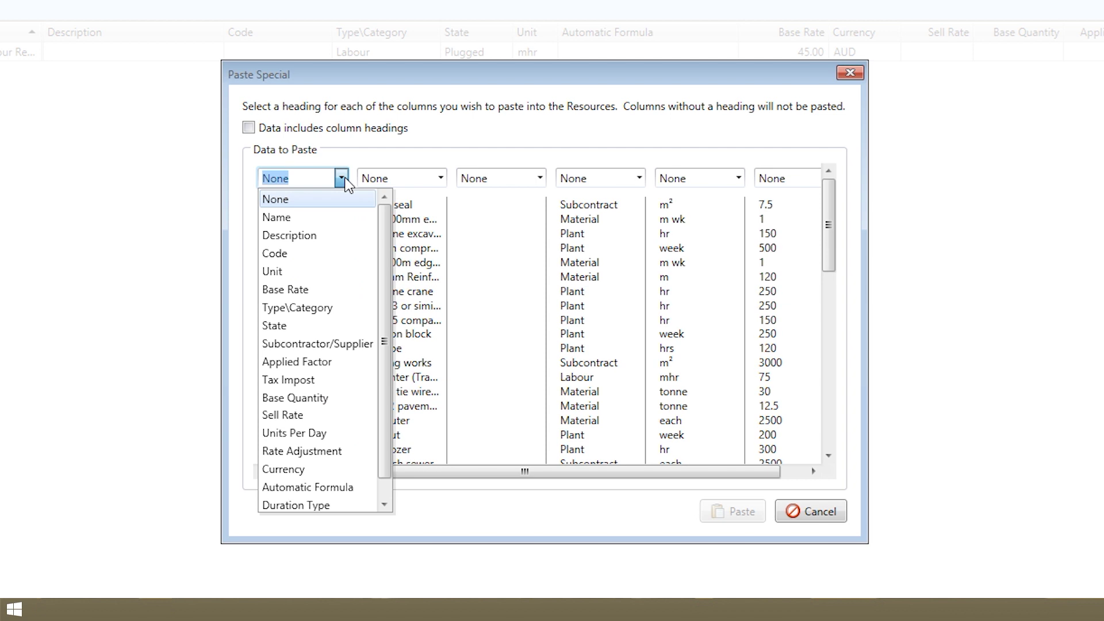
{"action": "left_click", "coordinate": [343, 218]}
{"action": "left_click", "coordinate": [442, 178]}
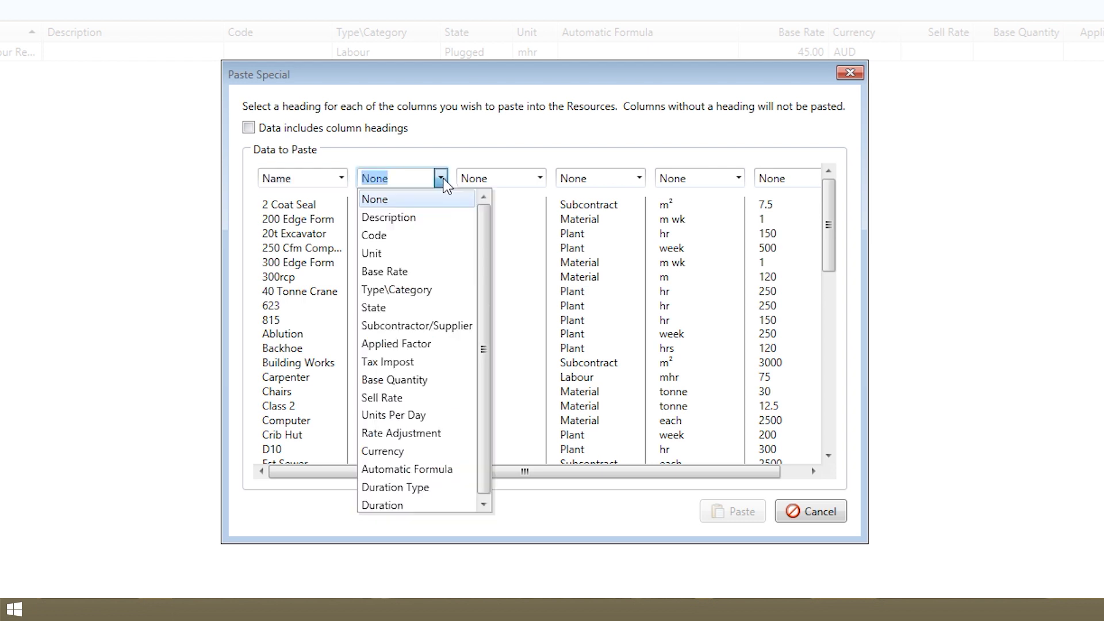
{"action": "left_click", "coordinate": [443, 217]}
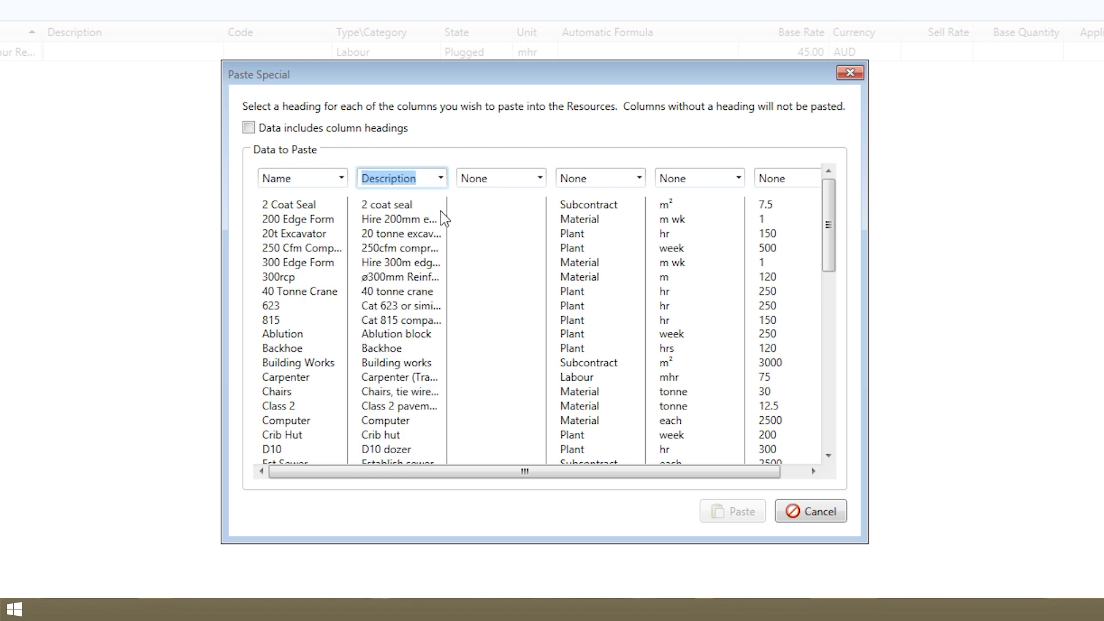
{"action": "left_click", "coordinate": [640, 180]}
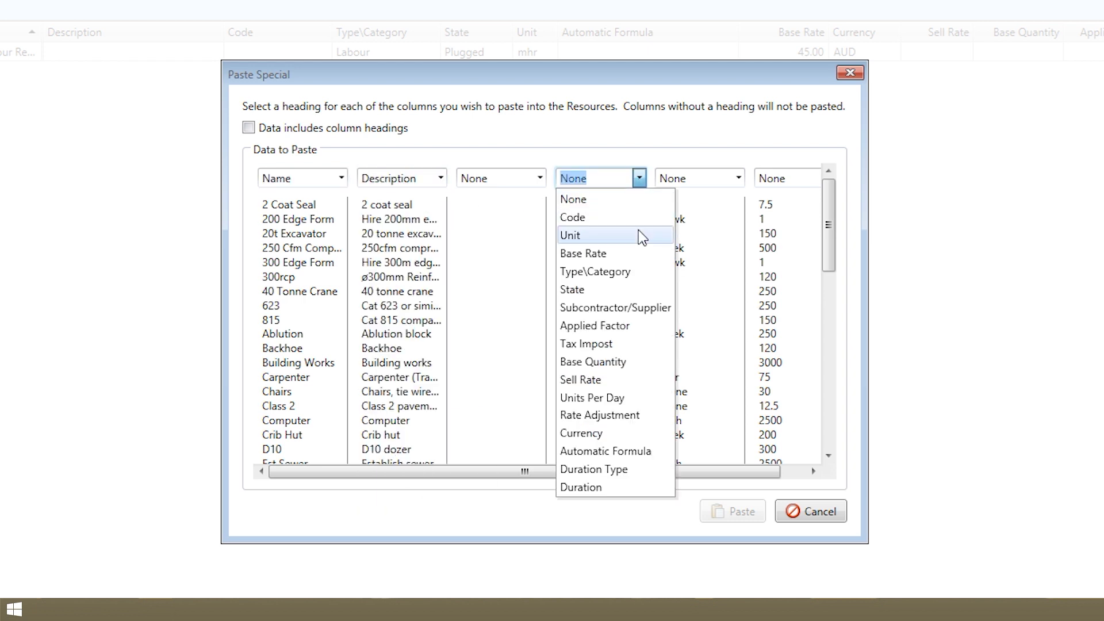
{"action": "left_click", "coordinate": [637, 271]}
{"action": "left_click", "coordinate": [742, 179]}
{"action": "left_click", "coordinate": [736, 237]}
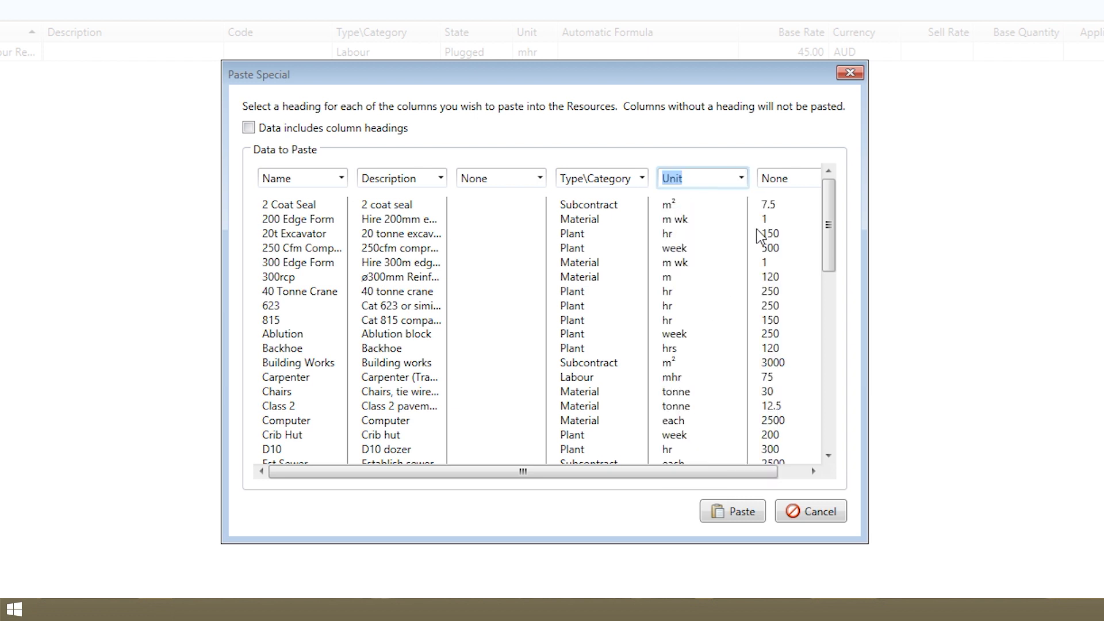
{"action": "left_click", "coordinate": [814, 471]}
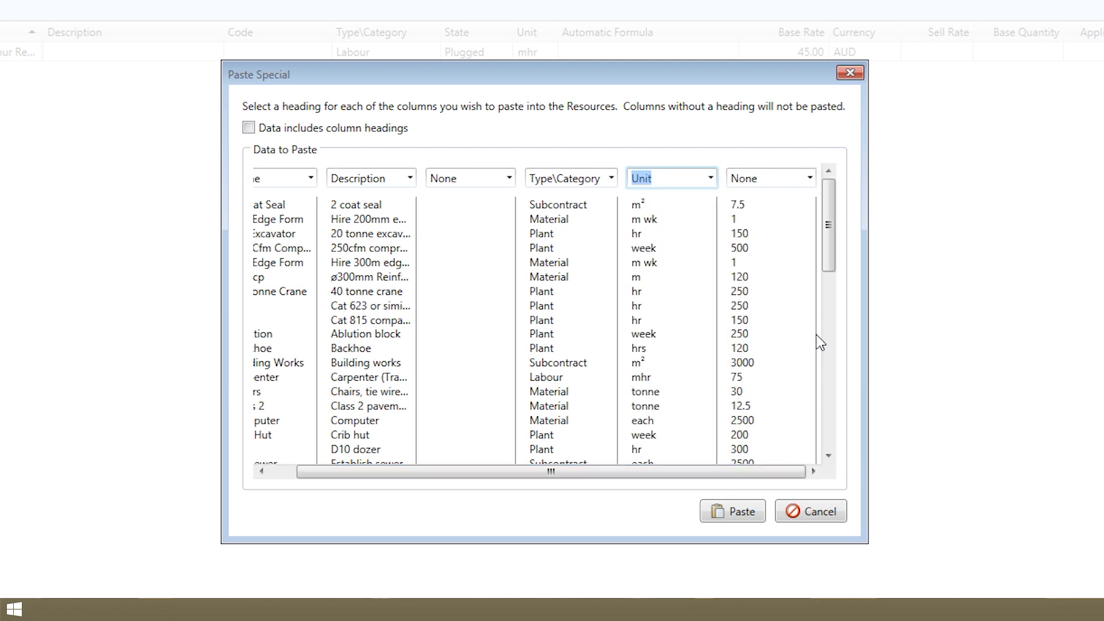
{"action": "left_click", "coordinate": [810, 179]}
{"action": "left_click", "coordinate": [786, 234]}
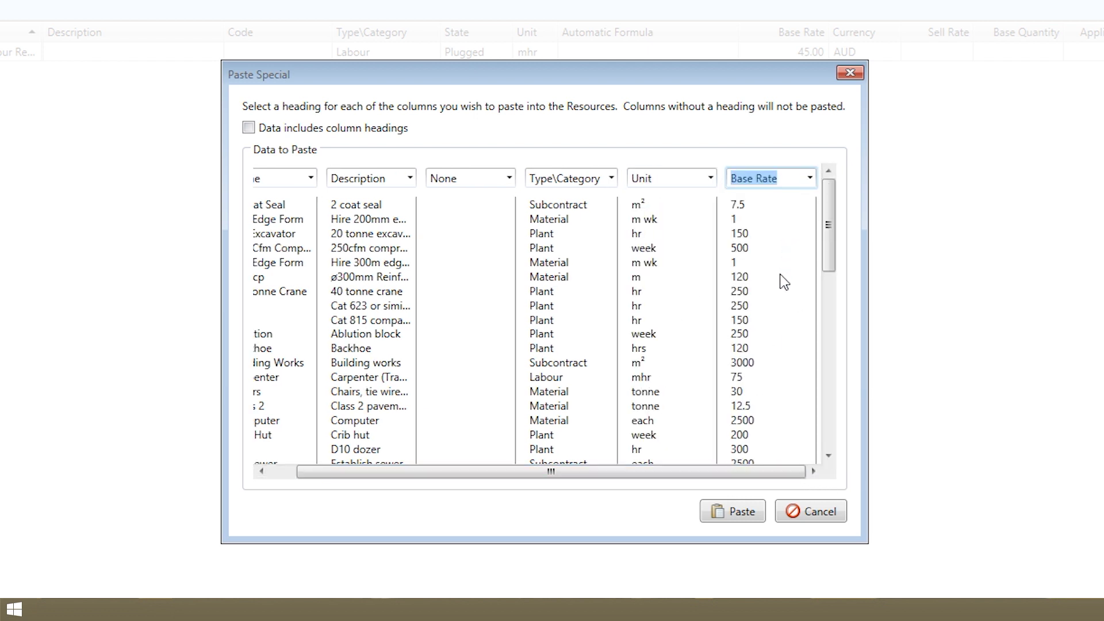
{"action": "left_click", "coordinate": [742, 521]}
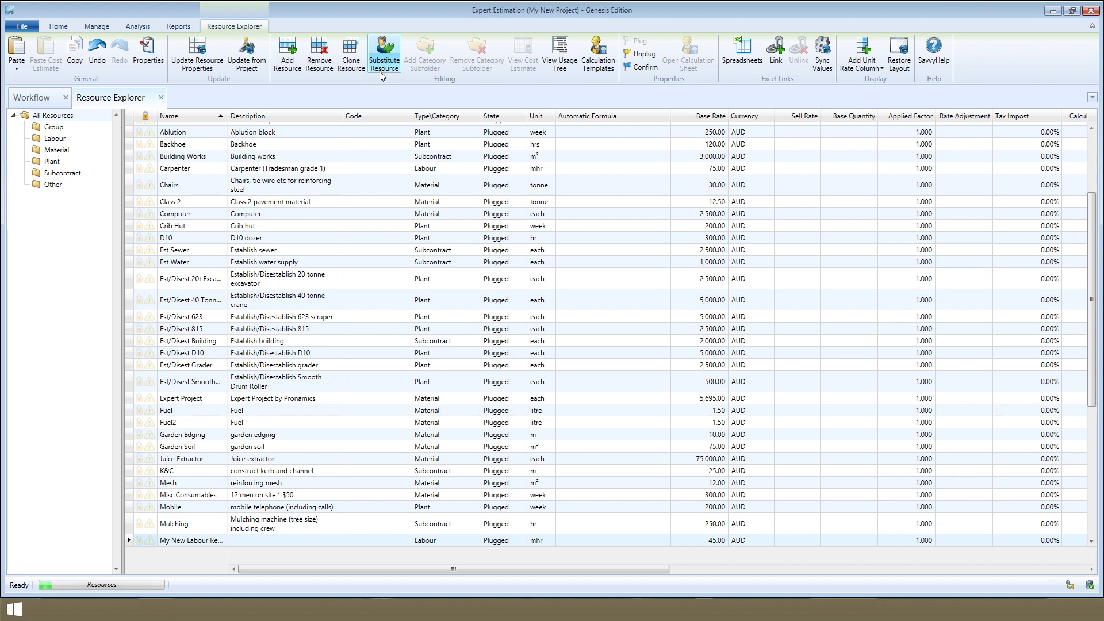
Step: Duplicate the Backhoe resource in the list, then return to the Workflow page
{"action": "left_click", "coordinate": [150, 146]}
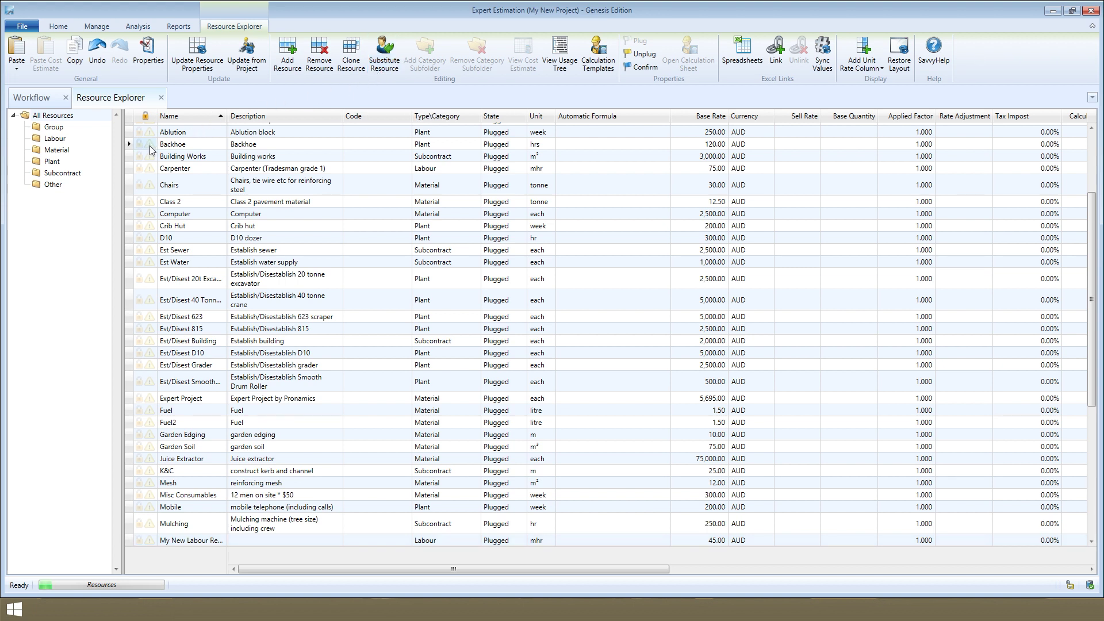
{"action": "left_click", "coordinate": [74, 64]}
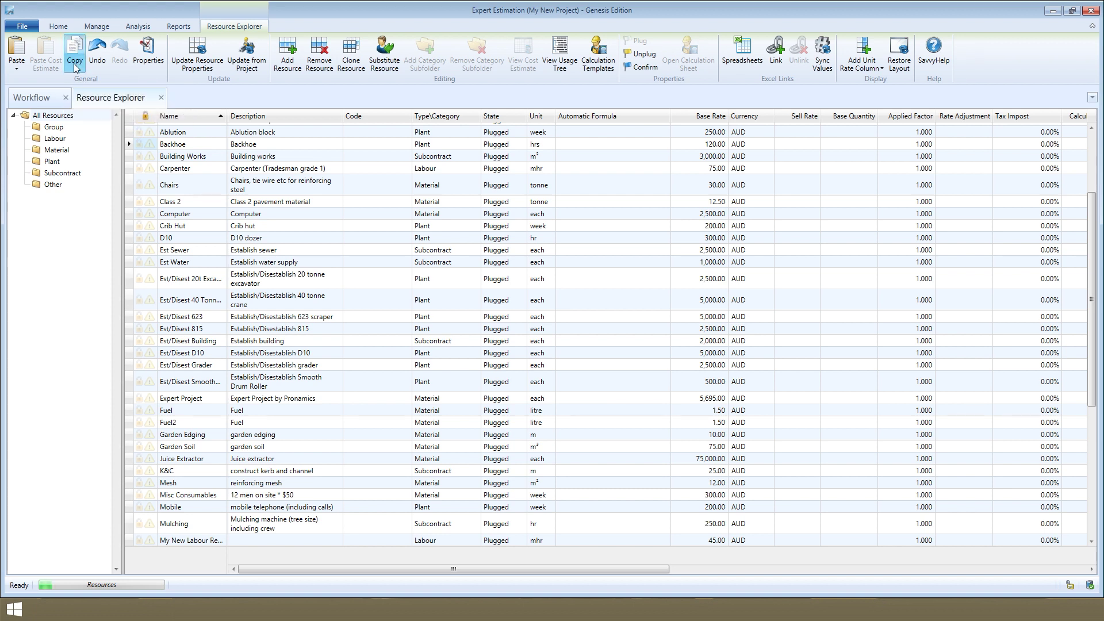
{"action": "left_click", "coordinate": [16, 69]}
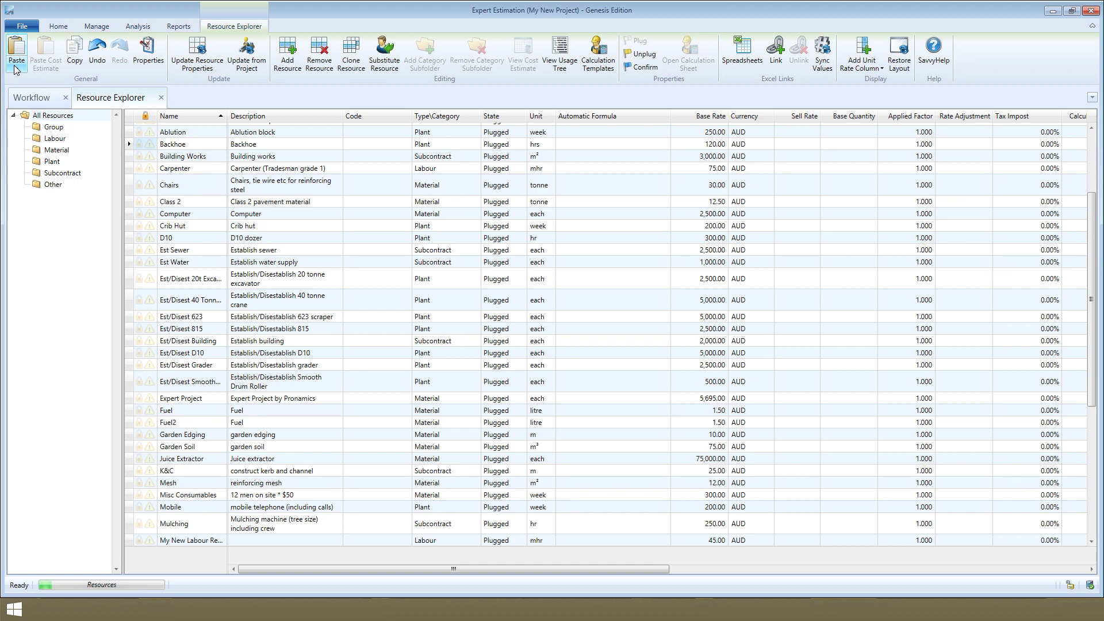
{"action": "left_click", "coordinate": [32, 97]}
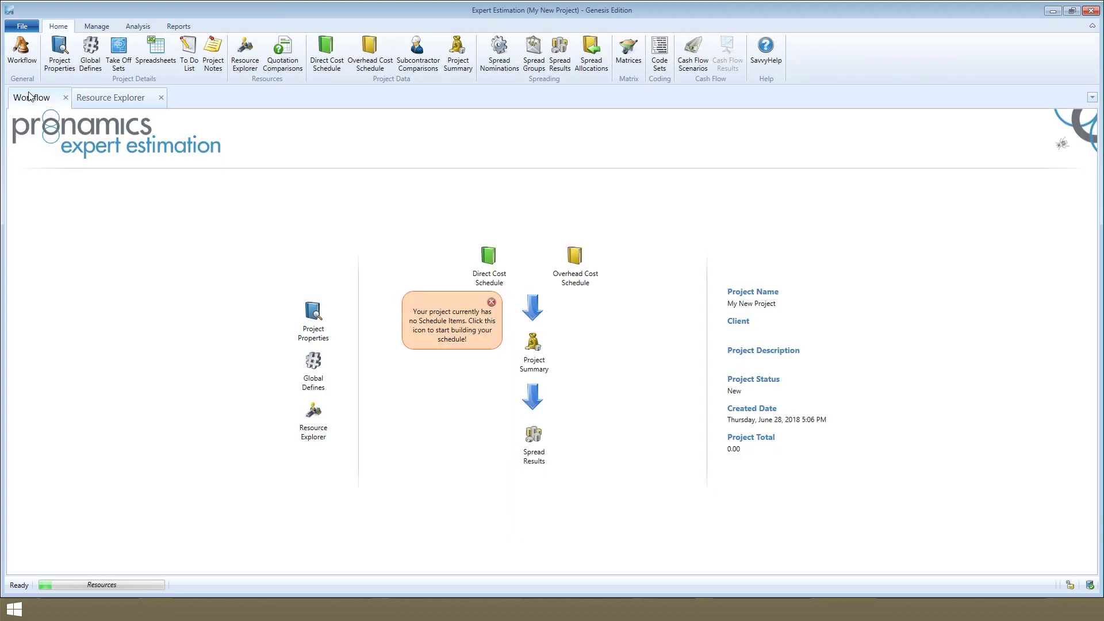
Step: Show the Linked Projects page of My New Project's properties
{"action": "left_click", "coordinate": [313, 319]}
{"action": "left_click", "coordinate": [82, 187]}
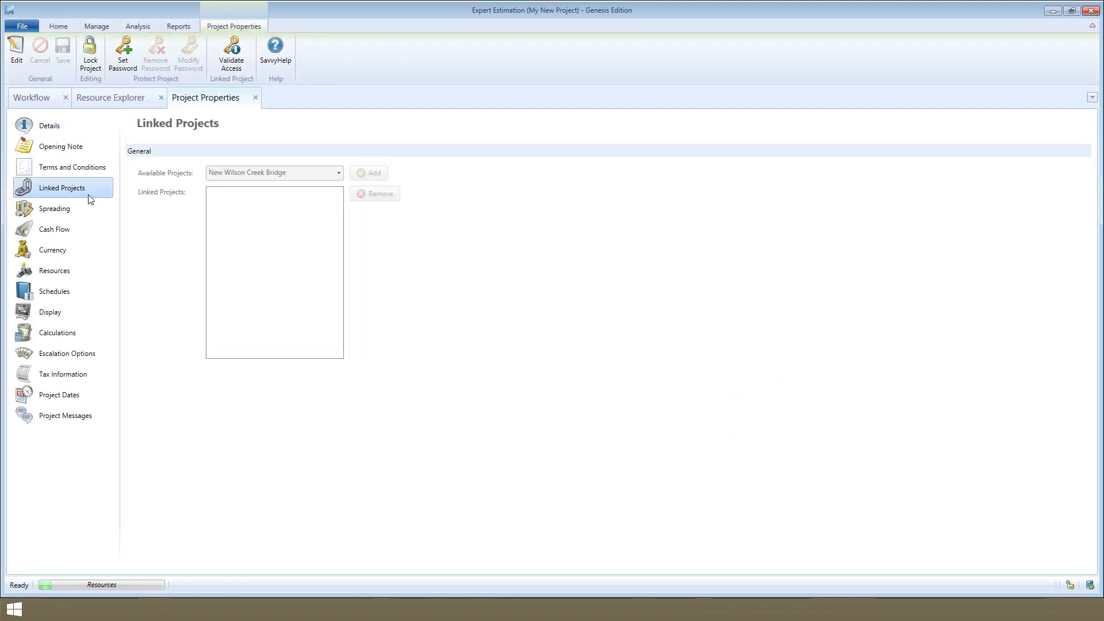